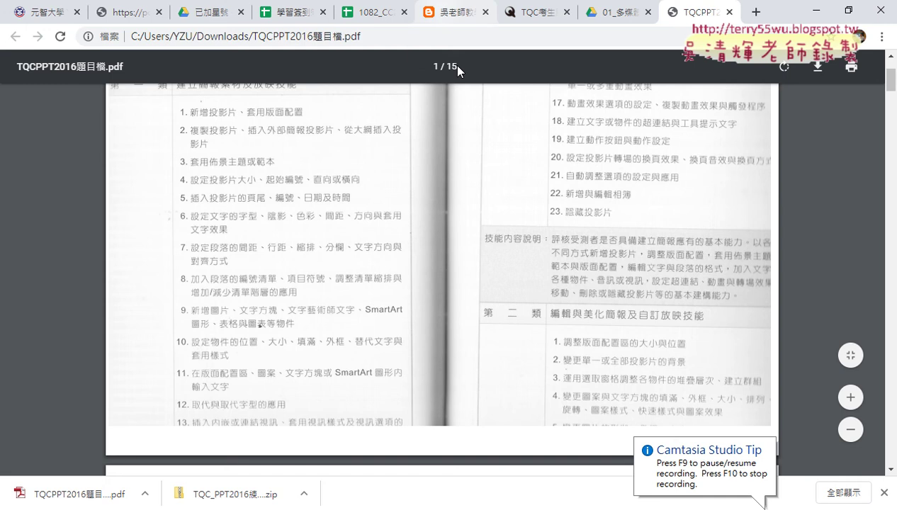
Switch to the teacher's blog post and scroll down through its Python setup instructions.
click(444, 12)
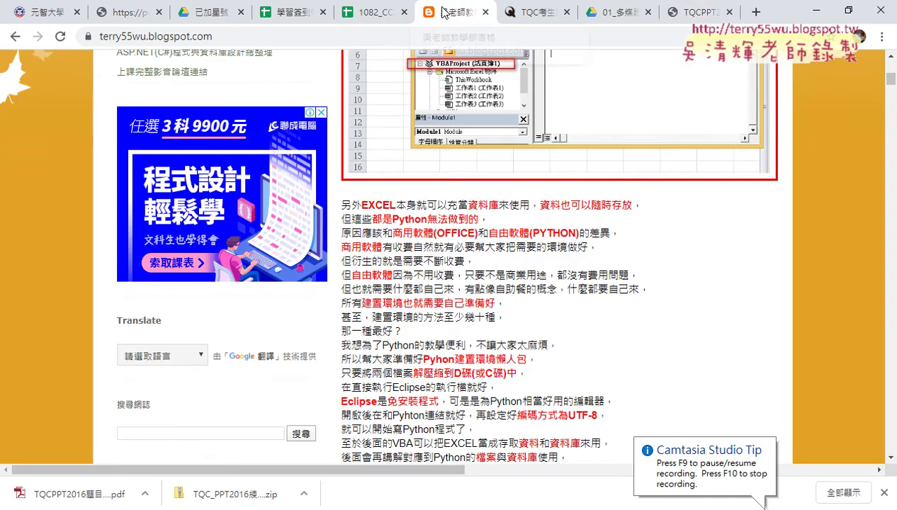
scroll(330, 184, up, 5)
scroll(330, 184, down, 5)
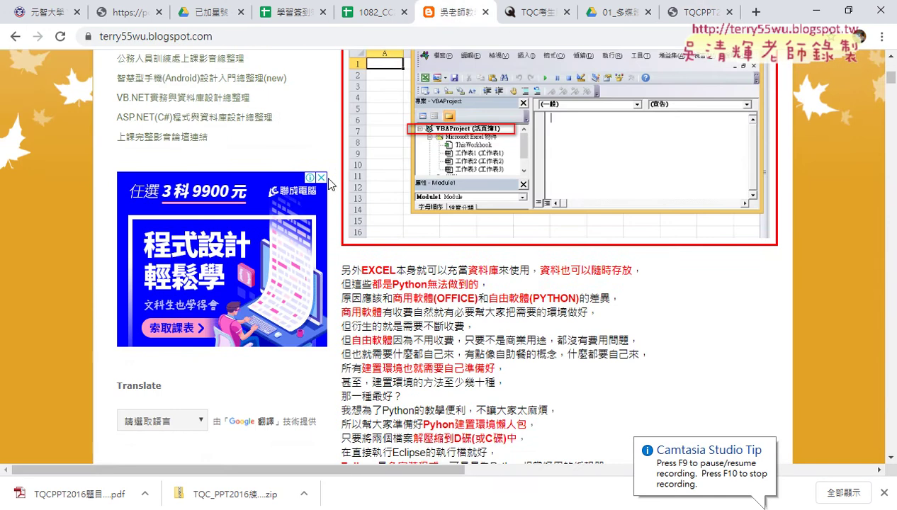
scroll(330, 184, down, 5)
scroll(330, 184, down, 3)
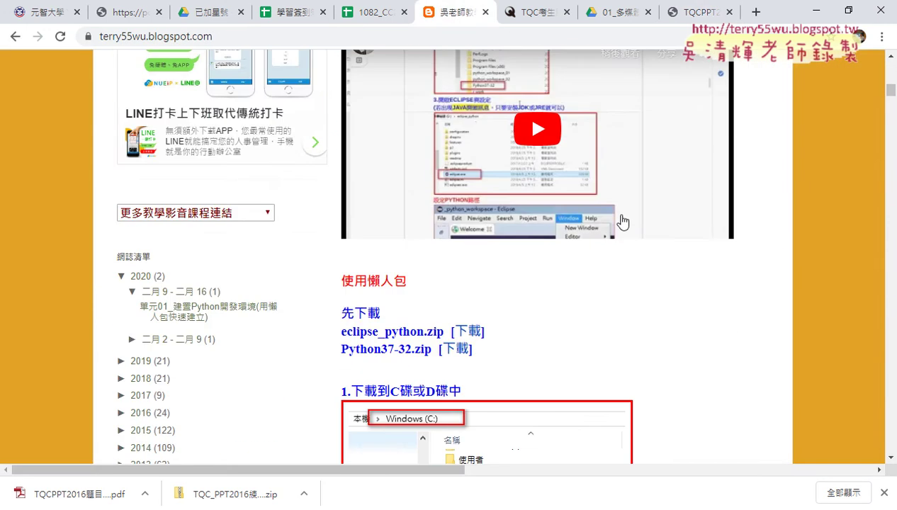
scroll(622, 223, down, 3)
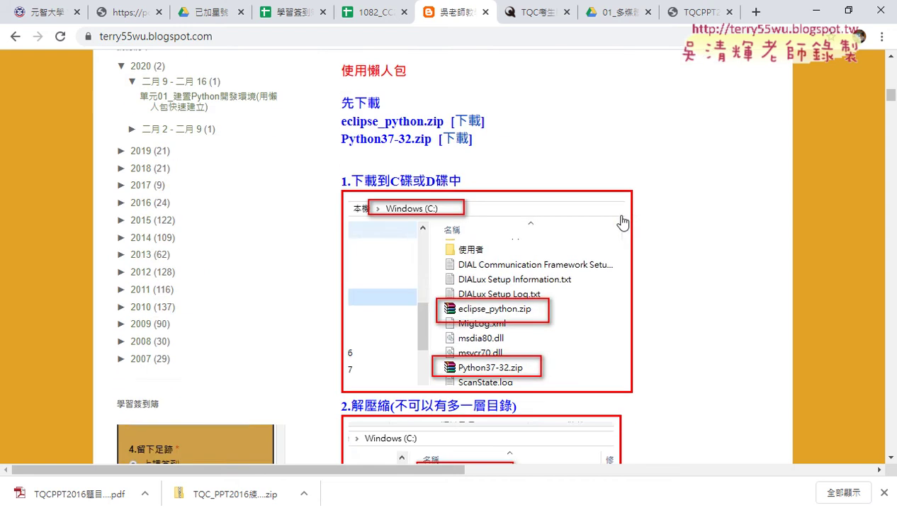
scroll(622, 223, down, 2)
scroll(622, 223, down, 2)
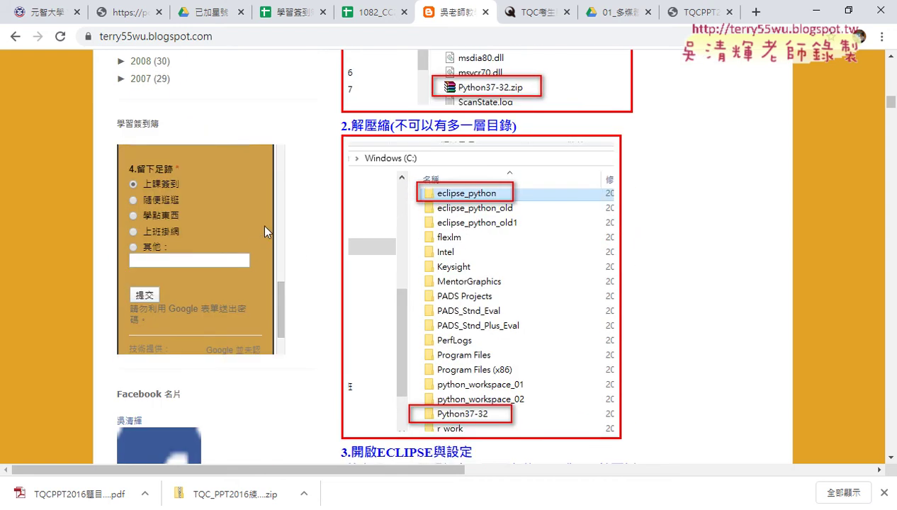
Glance at the sign-in spreadsheet, then return to the blog with its embedded form scrolled to the top.
click(294, 14)
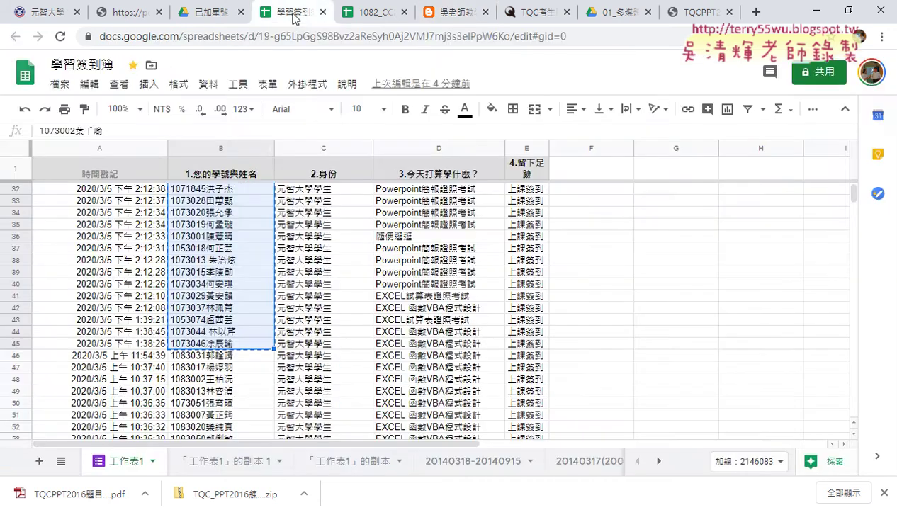
click(453, 20)
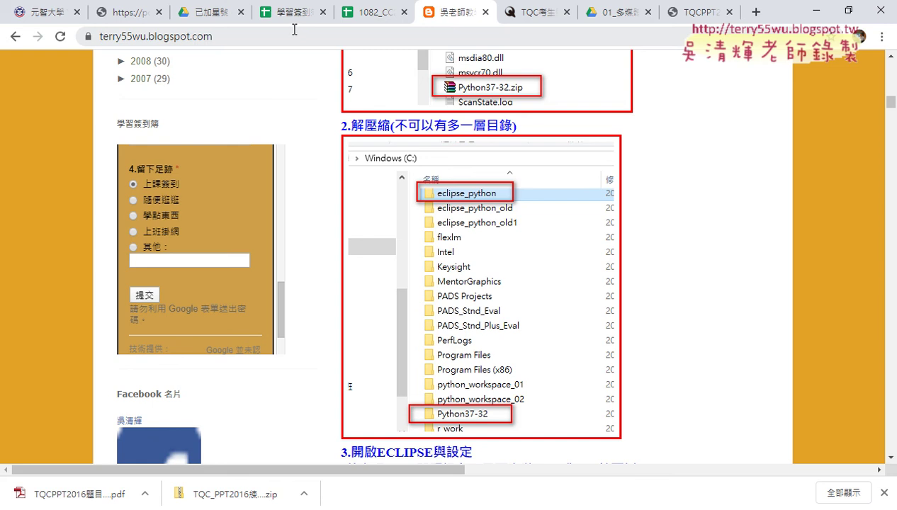
drag(286, 298, 285, 163)
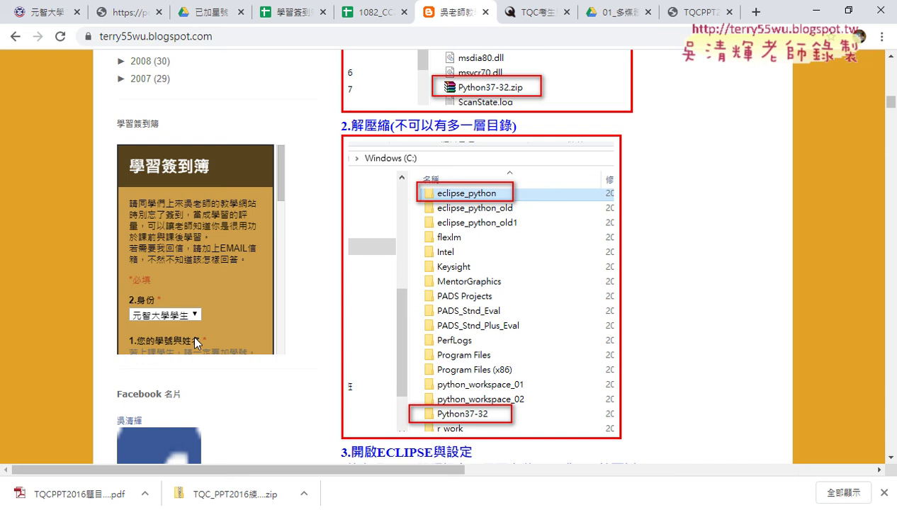
Open 學習簽到簿 from Drive's Starred files and sort column A Z→A, newest first.
click(204, 14)
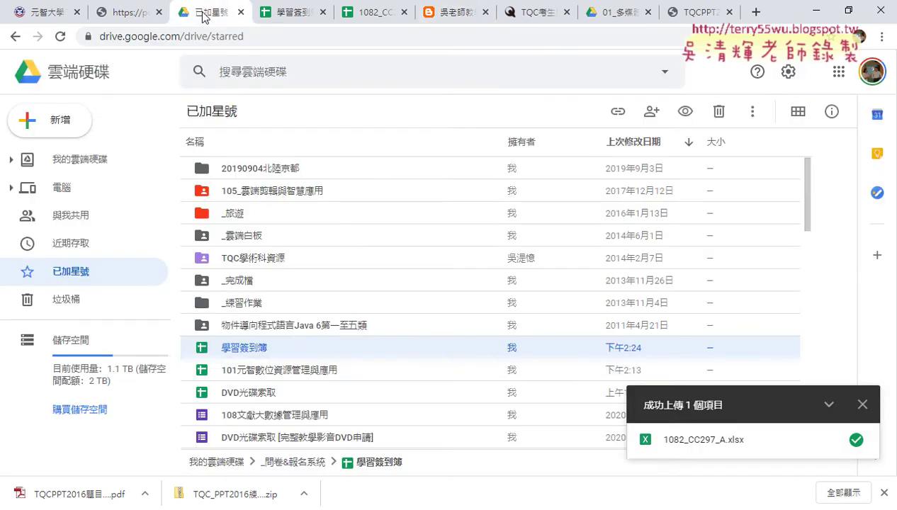
double_click(245, 346)
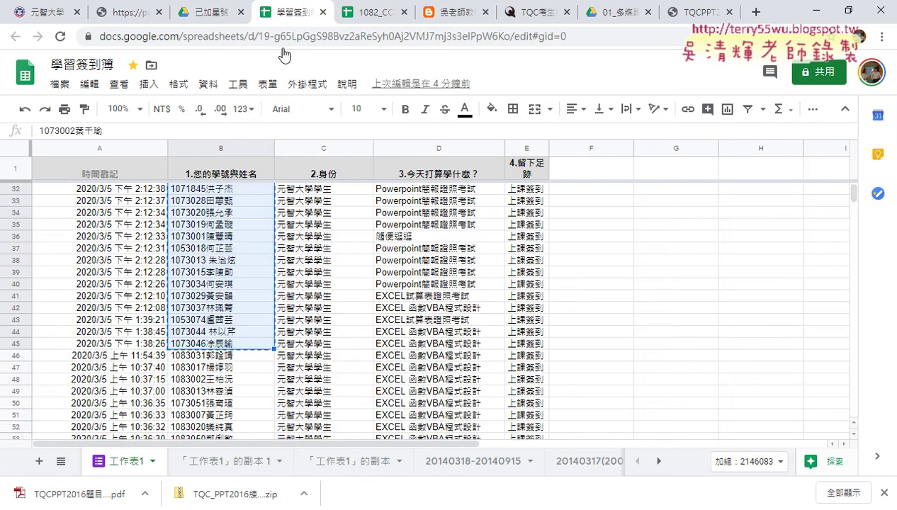
scroll(256, 223, up, 3)
scroll(256, 223, up, 2)
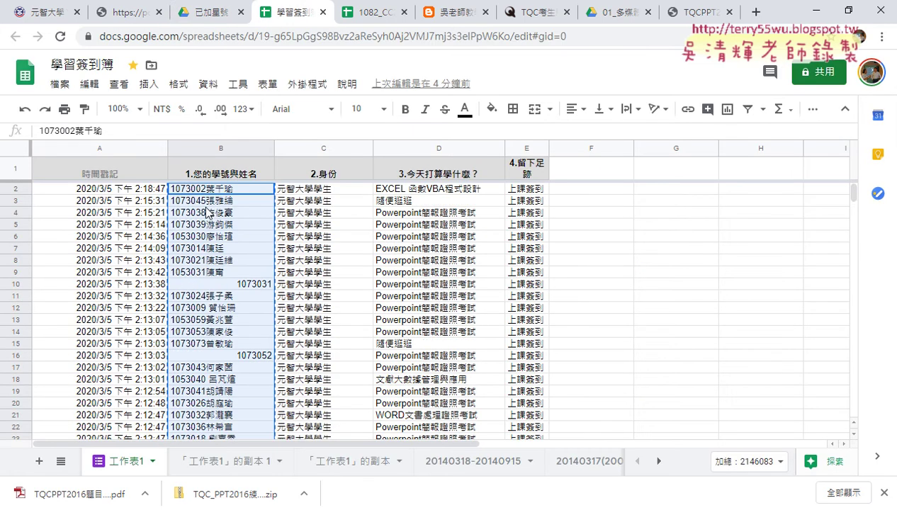
right_click(163, 149)
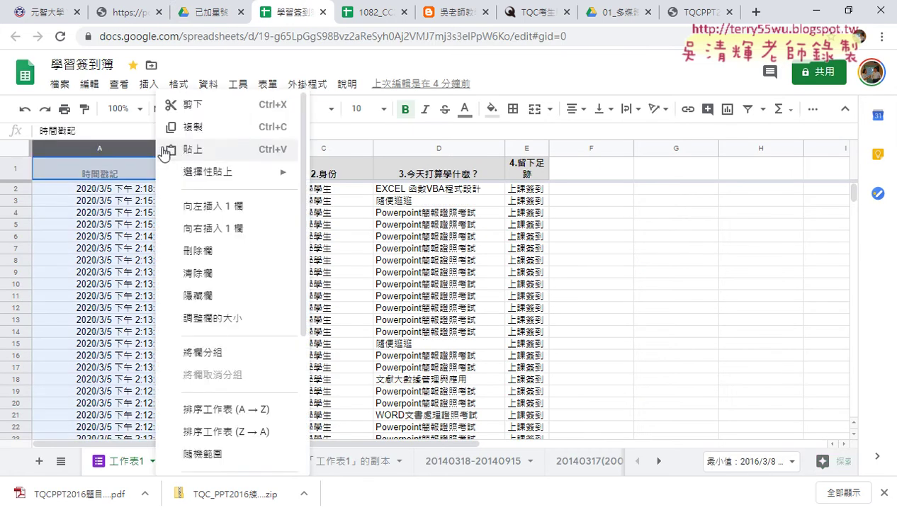
click(274, 433)
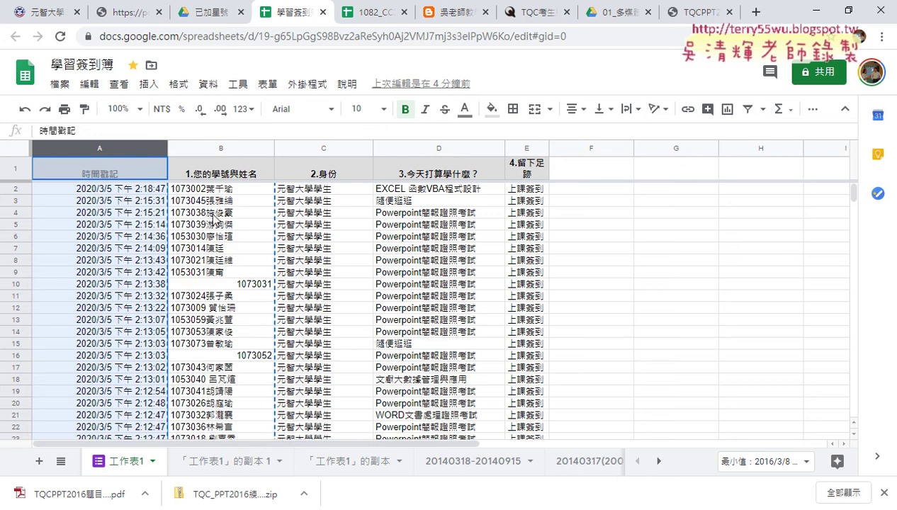
Check the ID-only entries in B10 and B16 and row 15's 隨便逛逛 answer, then go to 1082_CC297_A.
scroll(225, 278, down, 1)
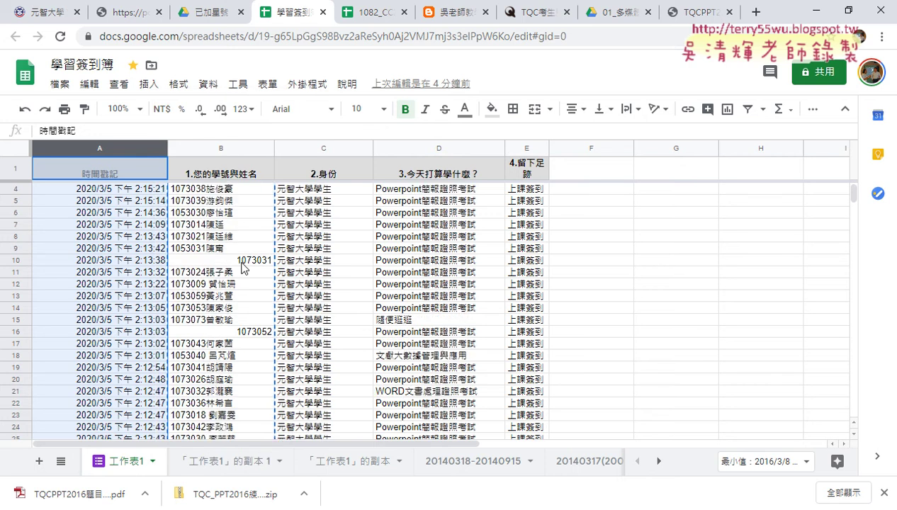
click(242, 266)
scroll(242, 266, up, 1)
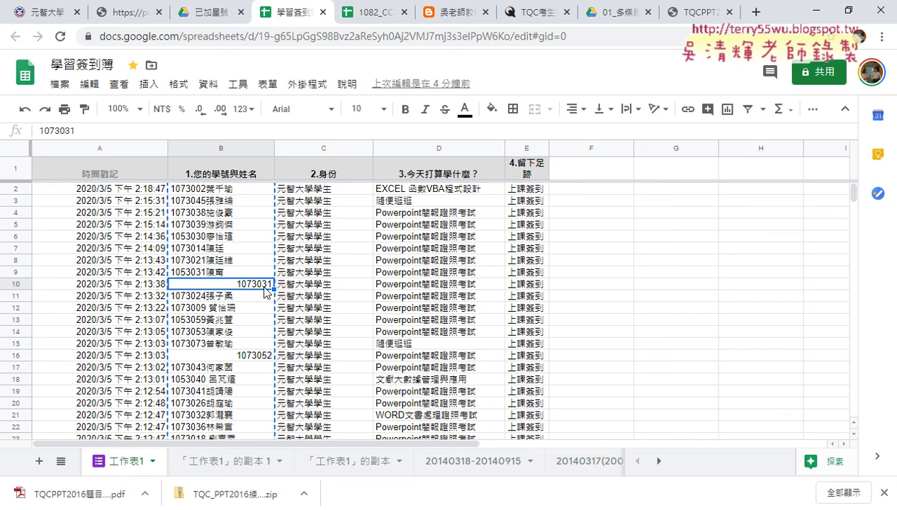
click(267, 355)
scroll(253, 366, down, 3)
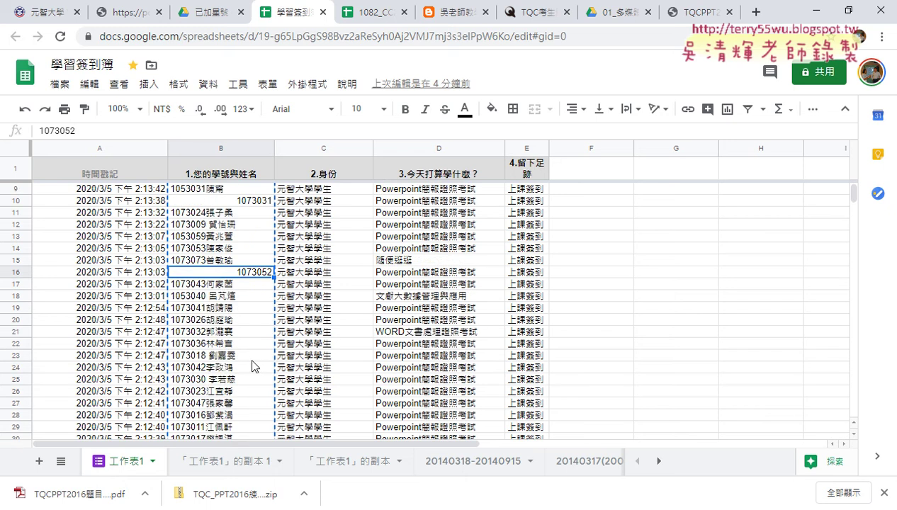
scroll(254, 365, down, 3)
scroll(254, 366, down, 1)
scroll(253, 366, up, 3)
scroll(254, 365, up, 2)
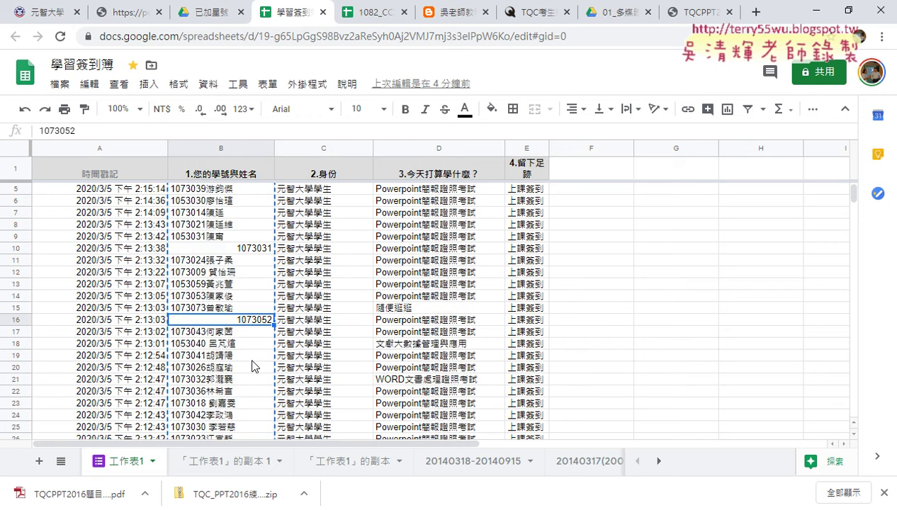
scroll(254, 365, up, 1)
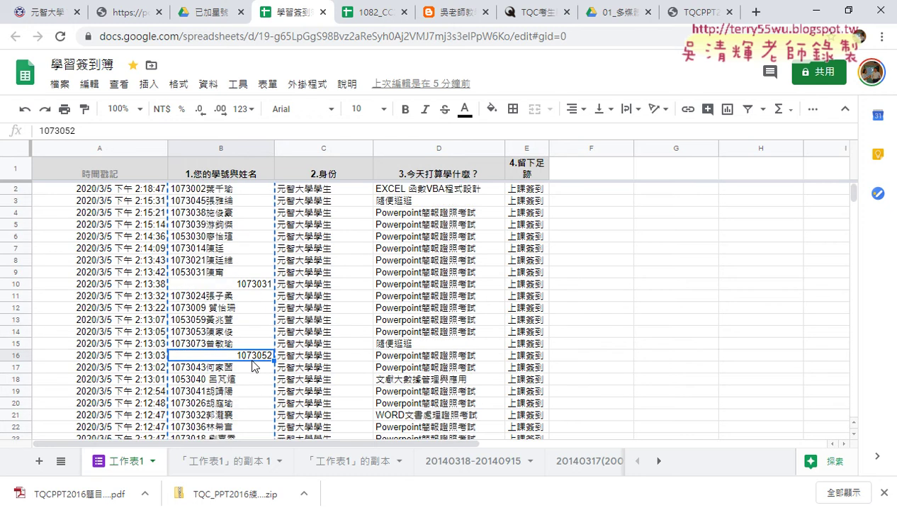
click(416, 344)
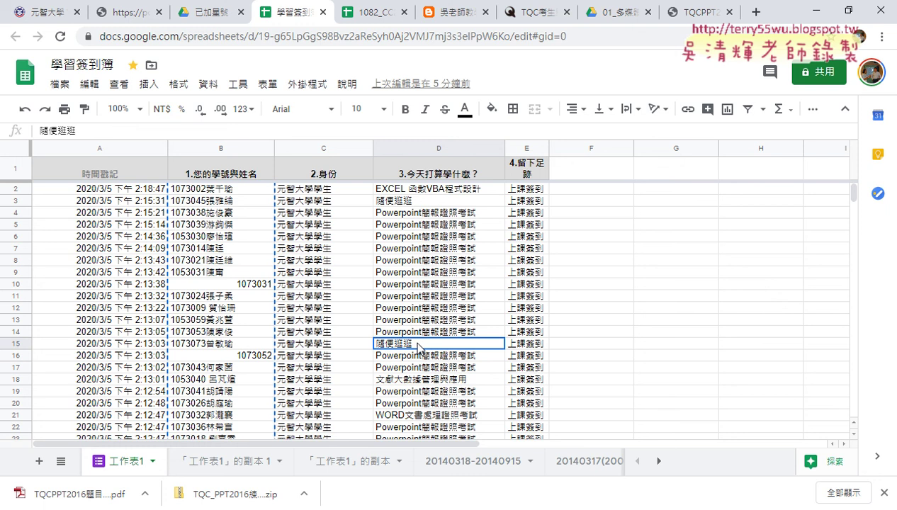
click(211, 357)
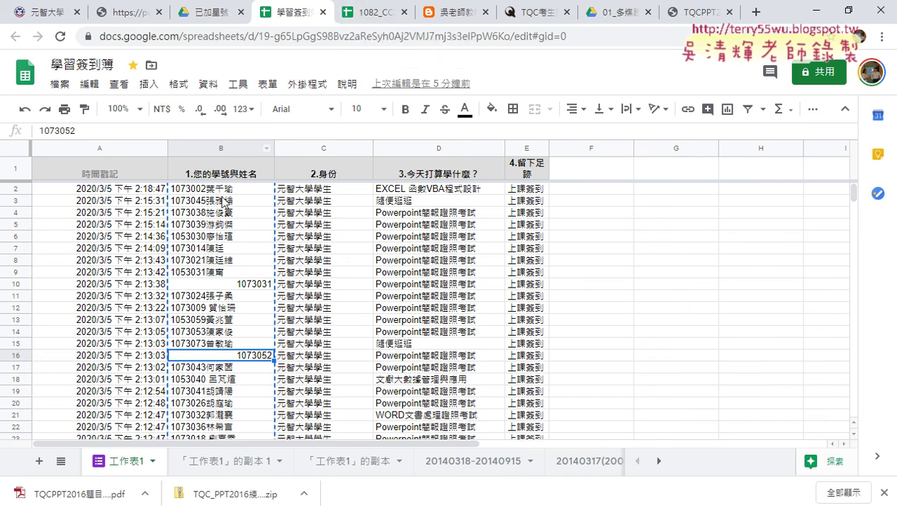
click(372, 15)
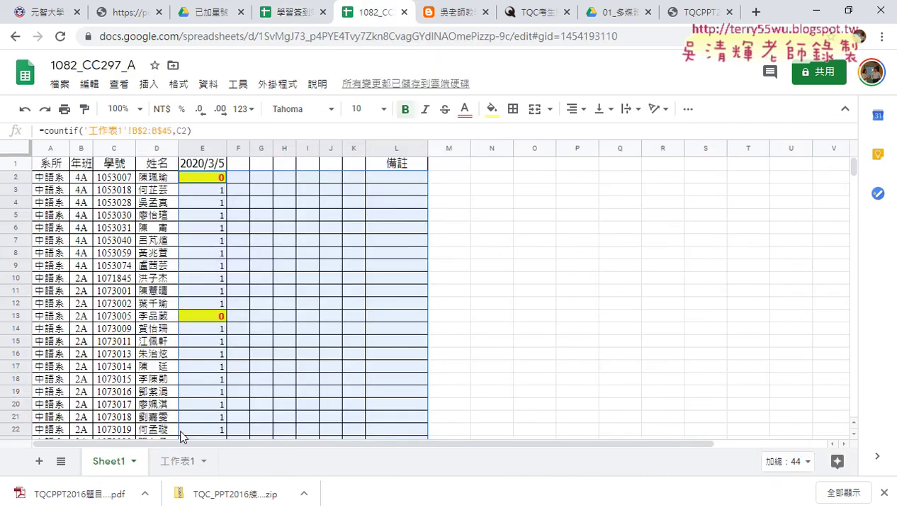
On Sheet1 of 1082_CC297_A, check E2's attendance count and the zero-count student in row 13.
click(181, 461)
scroll(120, 245, up, 5)
scroll(133, 260, up, 5)
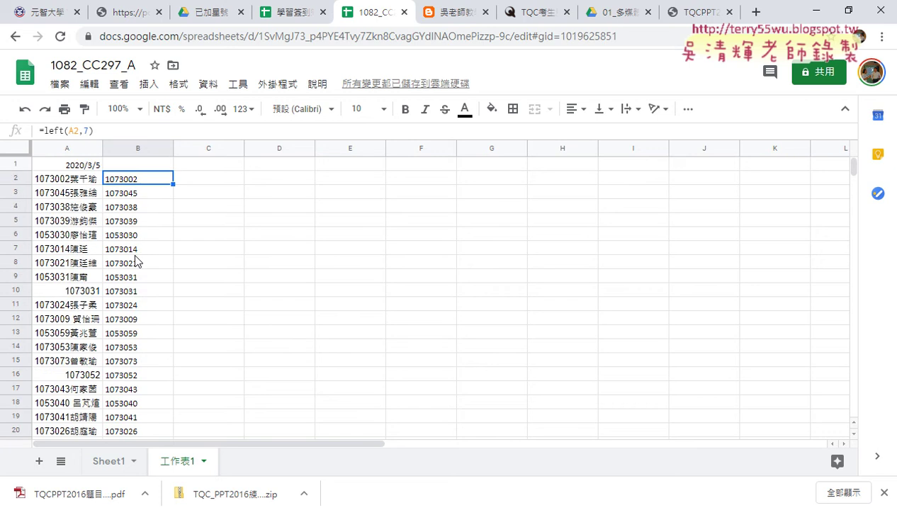
click(111, 464)
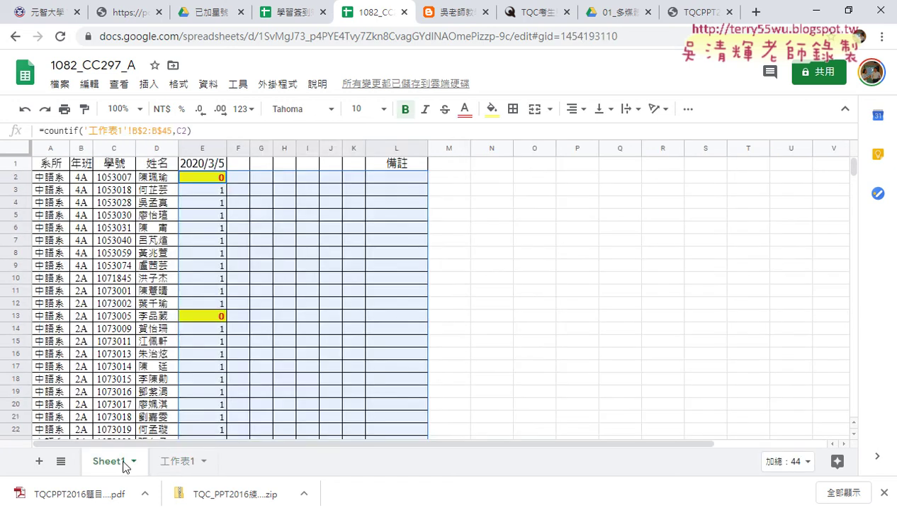
click(201, 179)
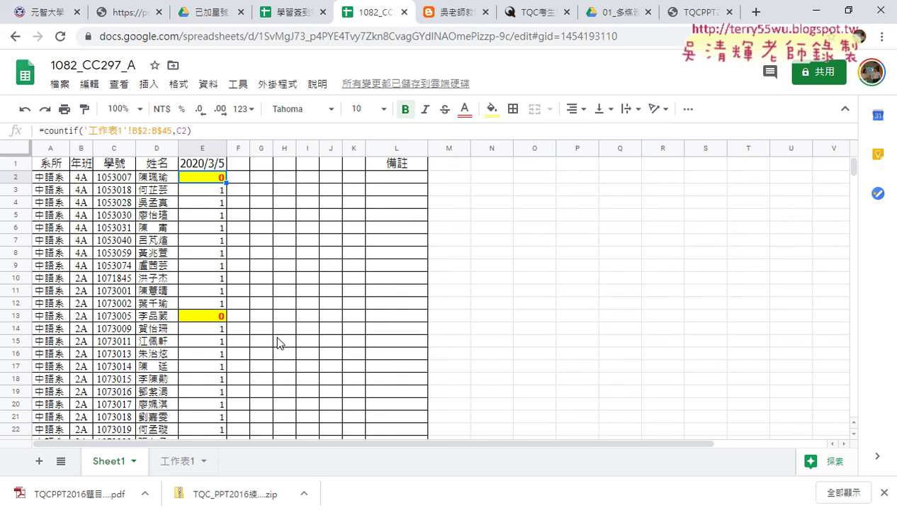
click(171, 320)
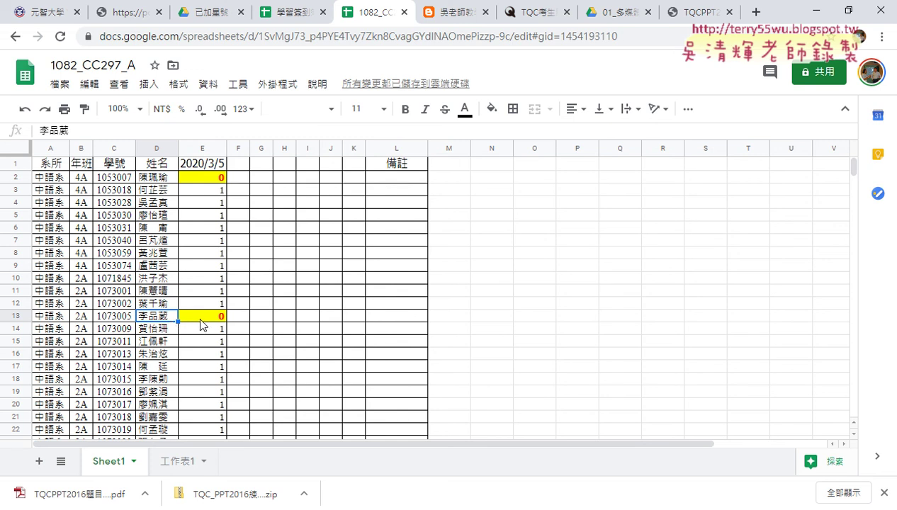
Replace E13's COUNTIF formula with =0.9.
click(220, 319)
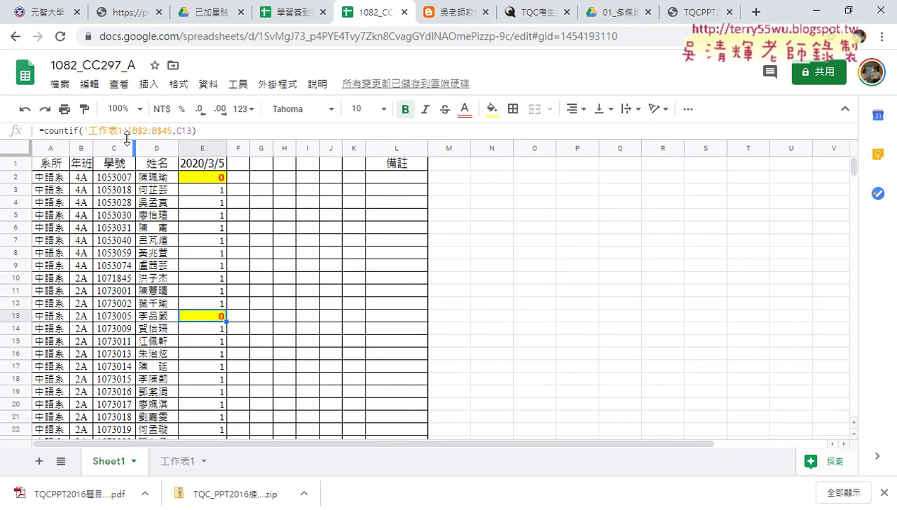
drag(41, 131, 240, 135)
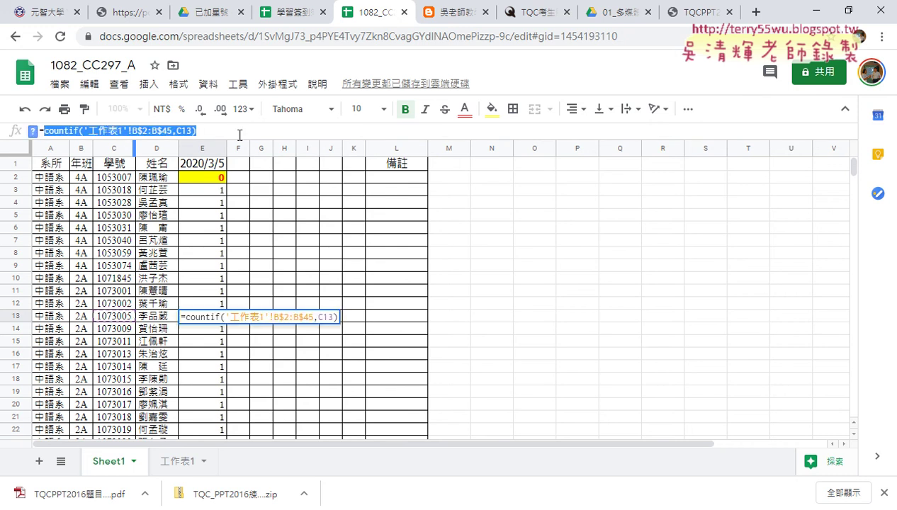
text(=0.9)
key(Return)
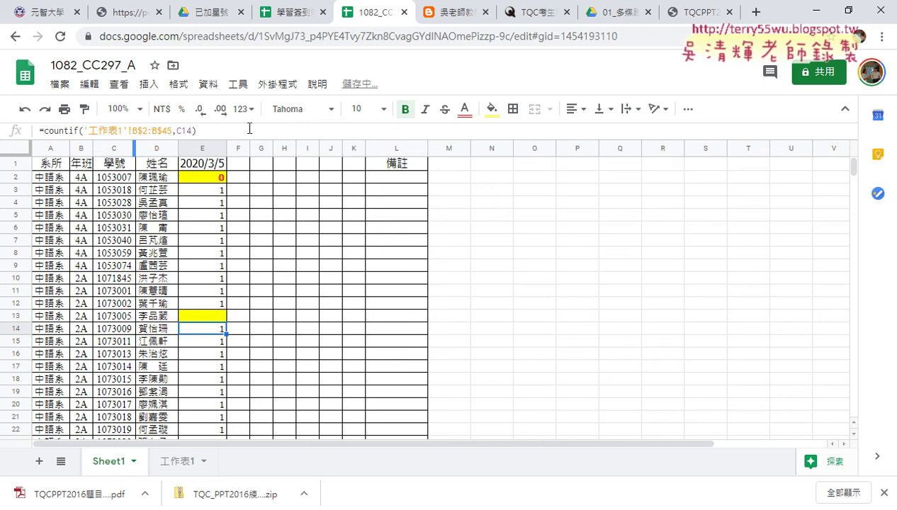
click(215, 319)
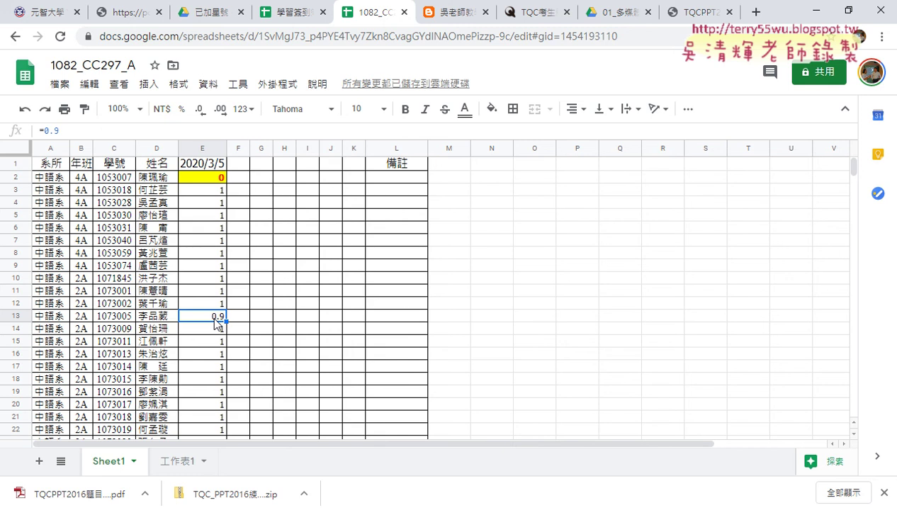
scroll(217, 324, down, 2)
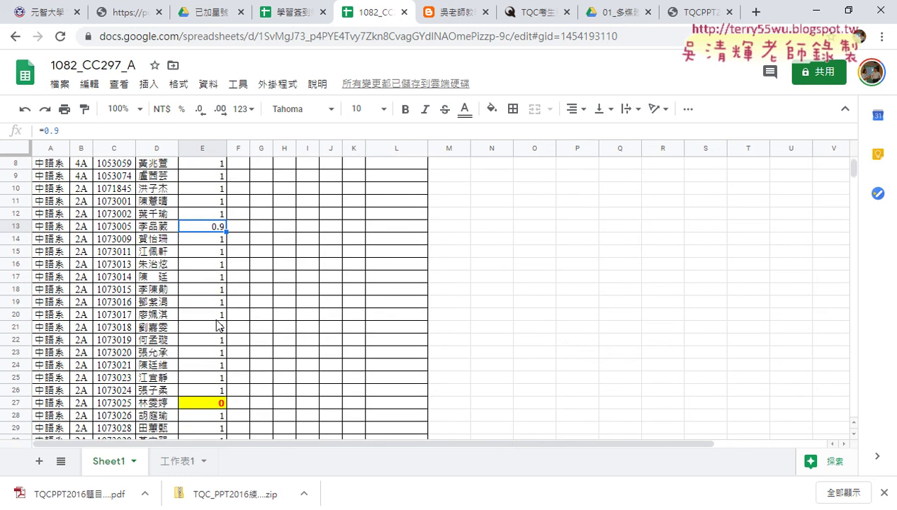
scroll(213, 354, down, 1)
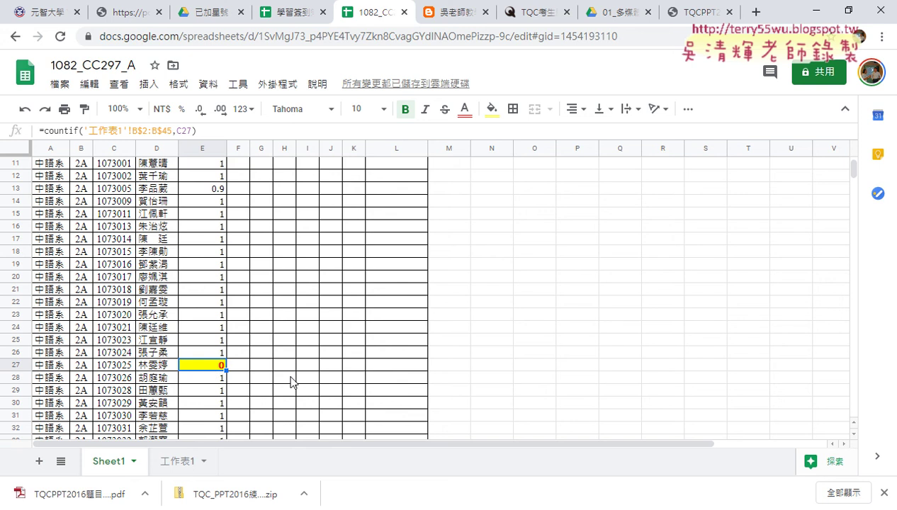
scroll(290, 382, down, 4)
scroll(291, 382, down, 2)
click(157, 327)
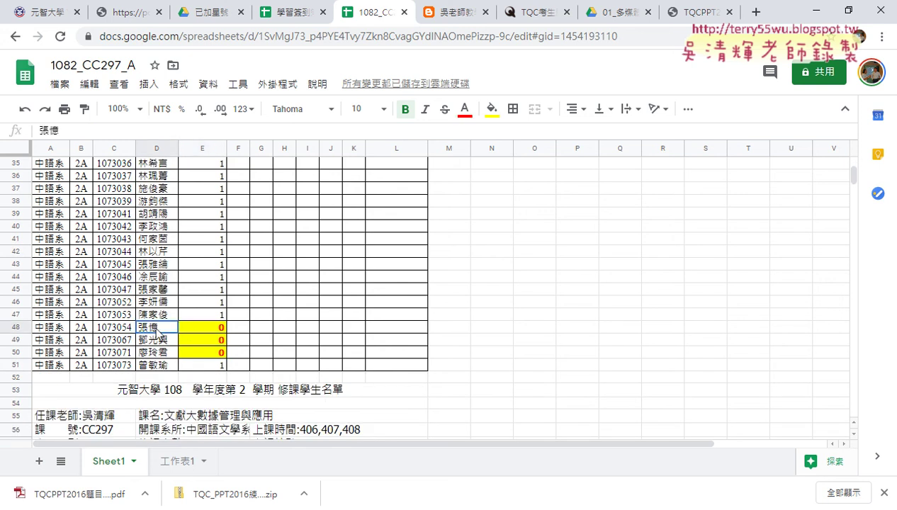
click(156, 340)
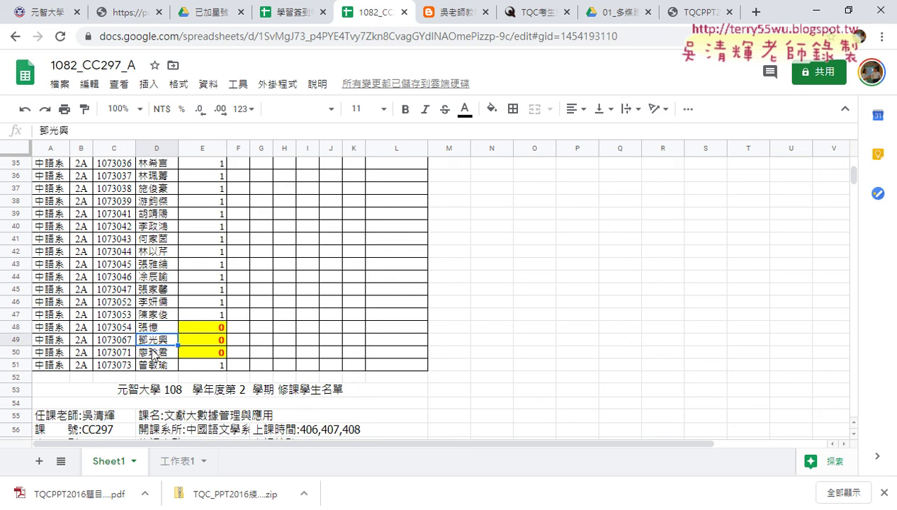
click(153, 354)
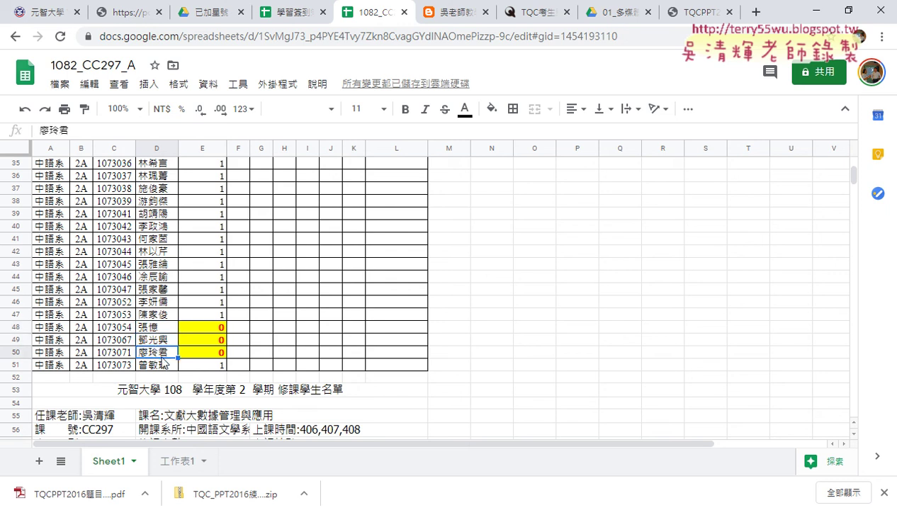
scroll(310, 340, up, 5)
scroll(311, 340, up, 5)
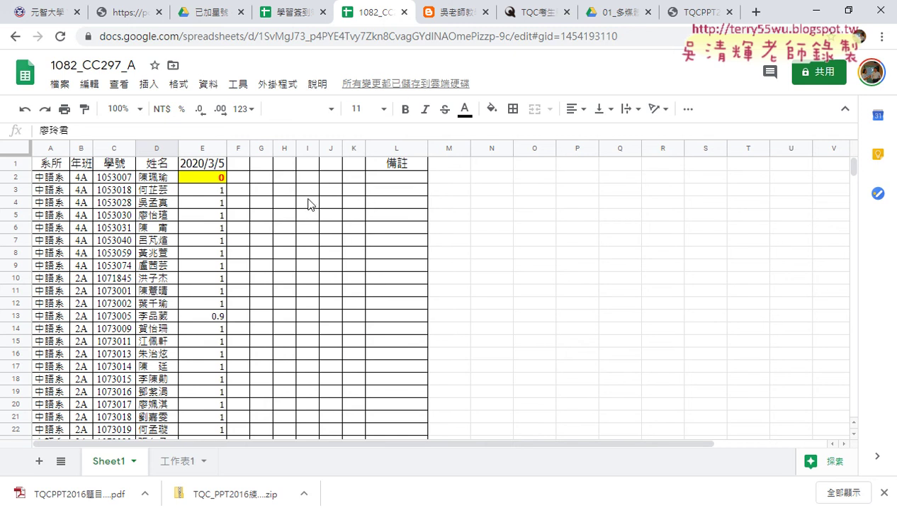
Show Drive's New > More file types such as Google Forms, then return to 學習簽到簿.
click(439, 13)
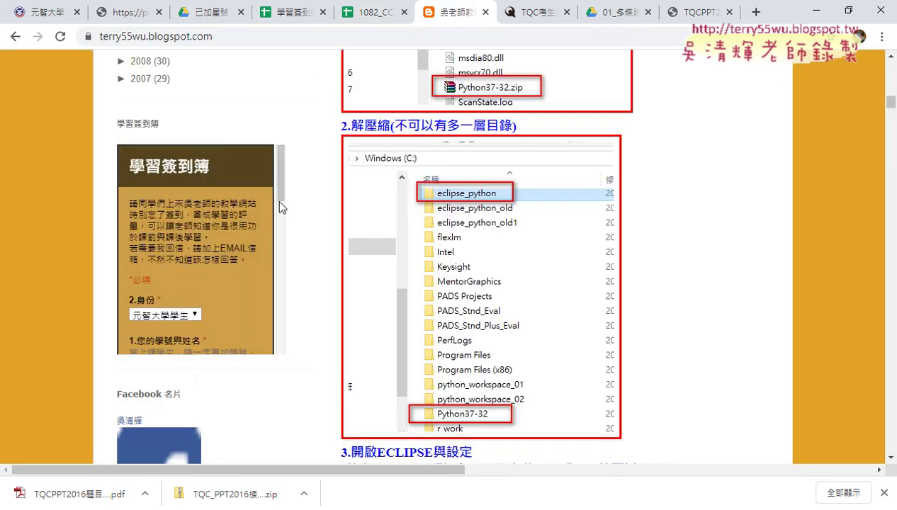
mouse_move(280, 206)
mouse_down()
mouse_move(286, 274)
mouse_move(303, 177)
mouse_up()
click(296, 17)
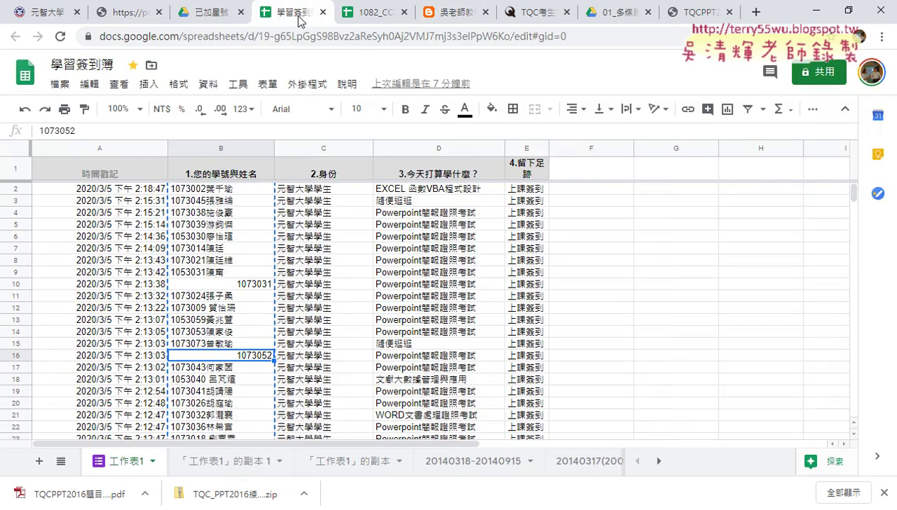
click(228, 17)
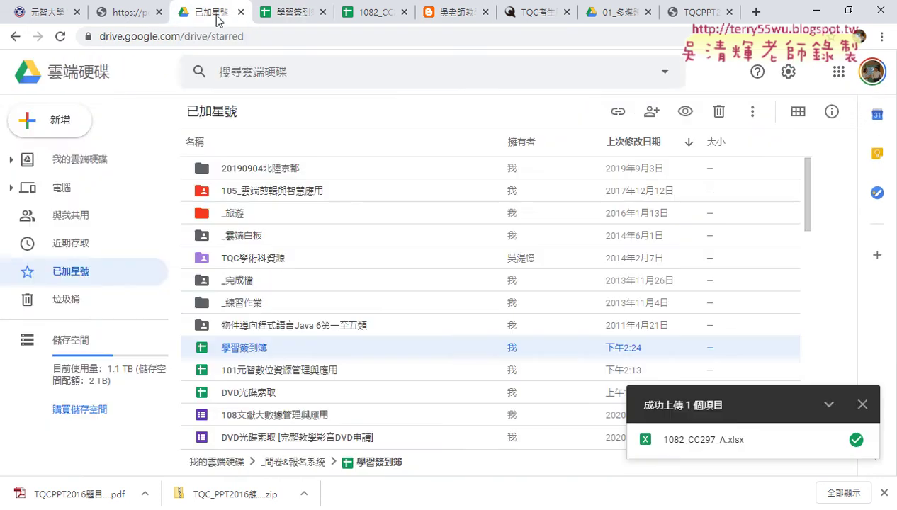
click(61, 126)
mouse_move(107, 282)
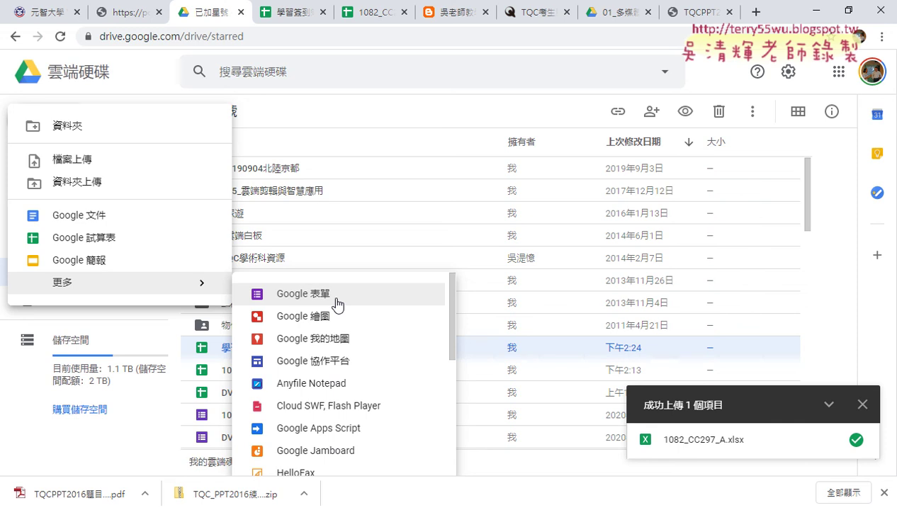
click(287, 12)
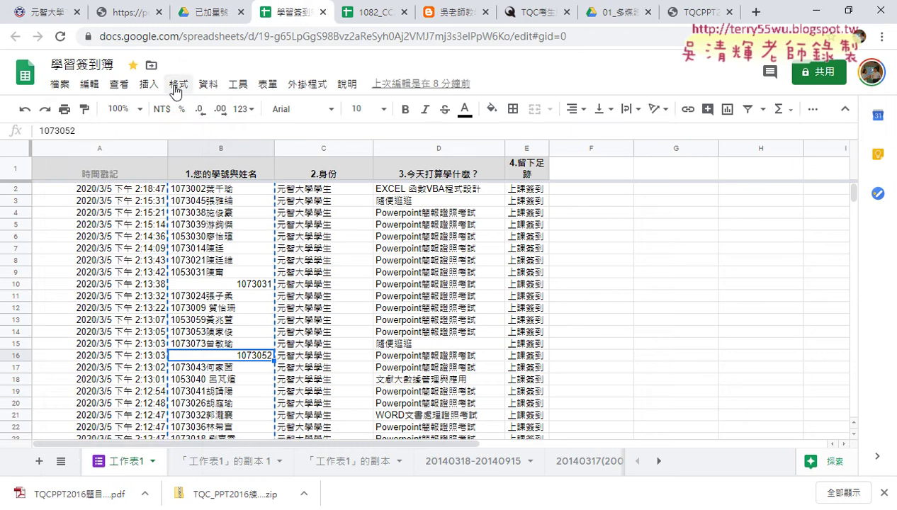
Show the File > Download formats, including Microsoft Excel (.xlsx), then move to the TQC certification page.
click(62, 87)
mouse_move(82, 245)
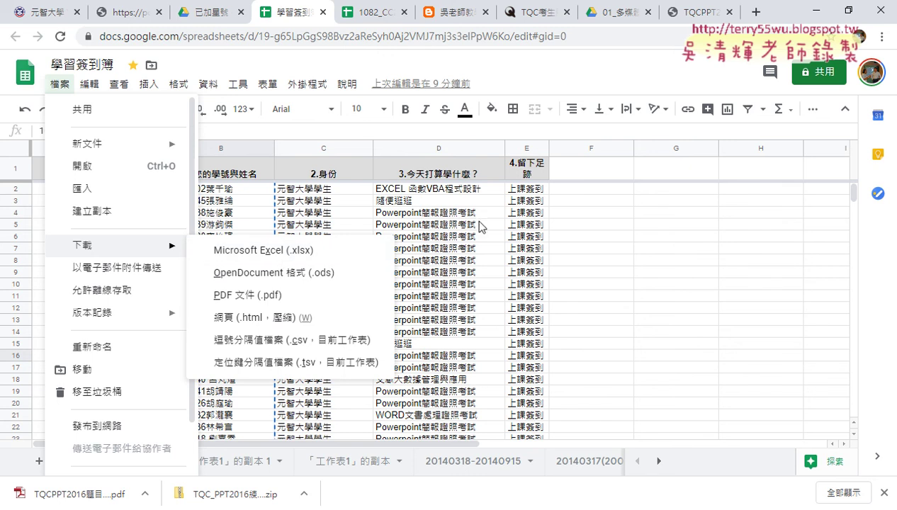
click(530, 13)
Highlight the PowerPoint 2016 P1 and P3 exam rows and 實用級 question count, then open the 01_多媒體 folder.
scroll(192, 206, up, 3)
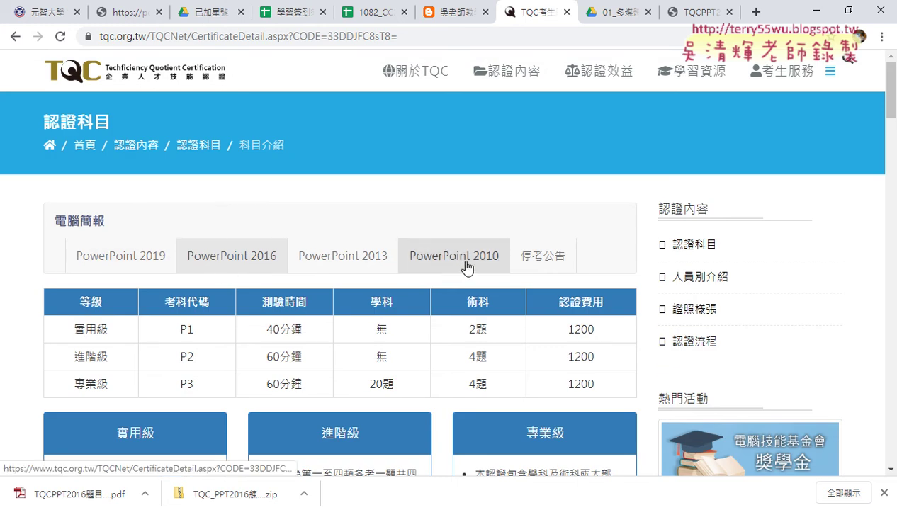
click(137, 273)
drag(73, 217, 594, 226)
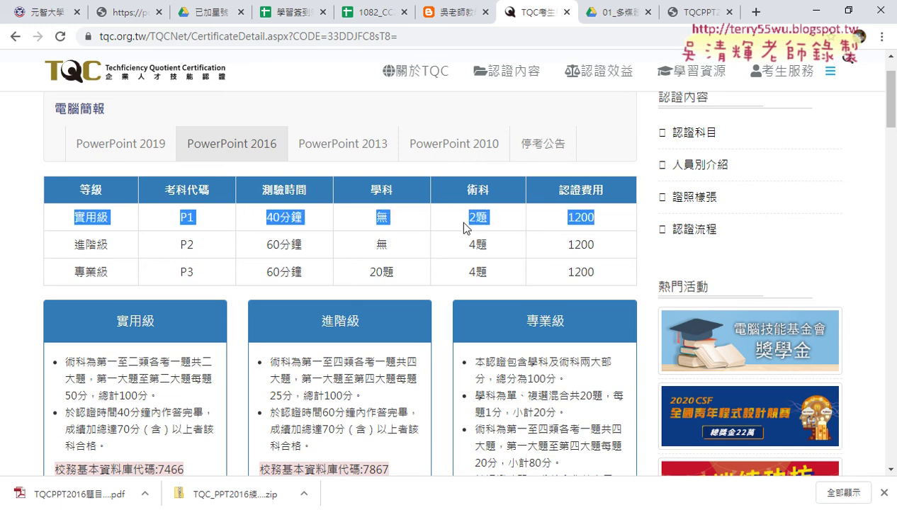
scroll(434, 244, down, 1)
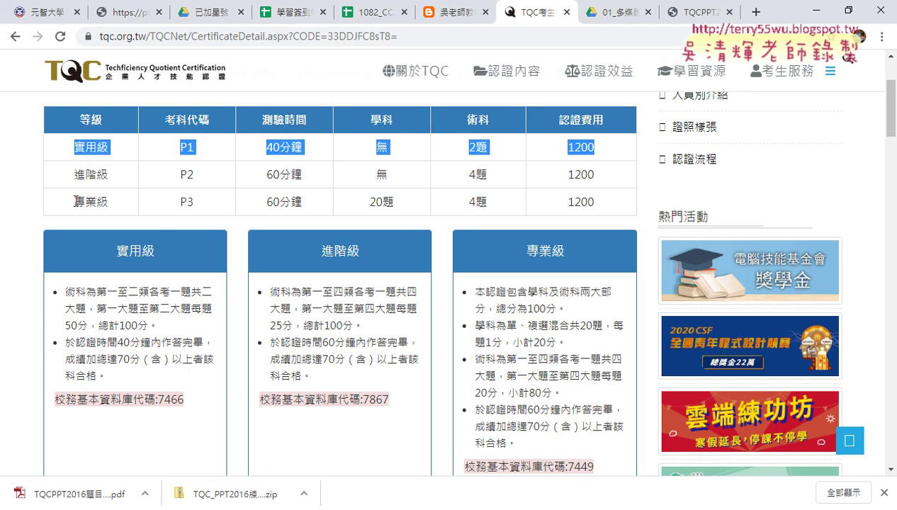
drag(75, 201, 491, 205)
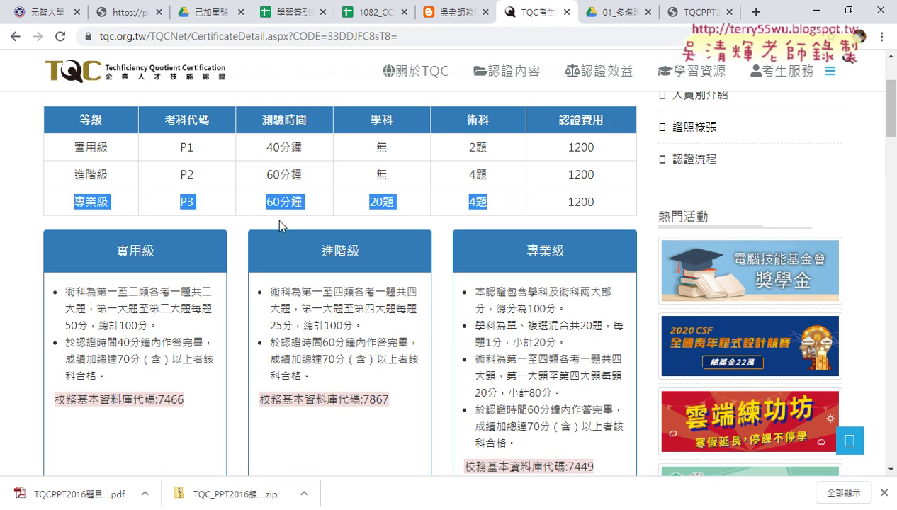
drag(71, 148, 606, 152)
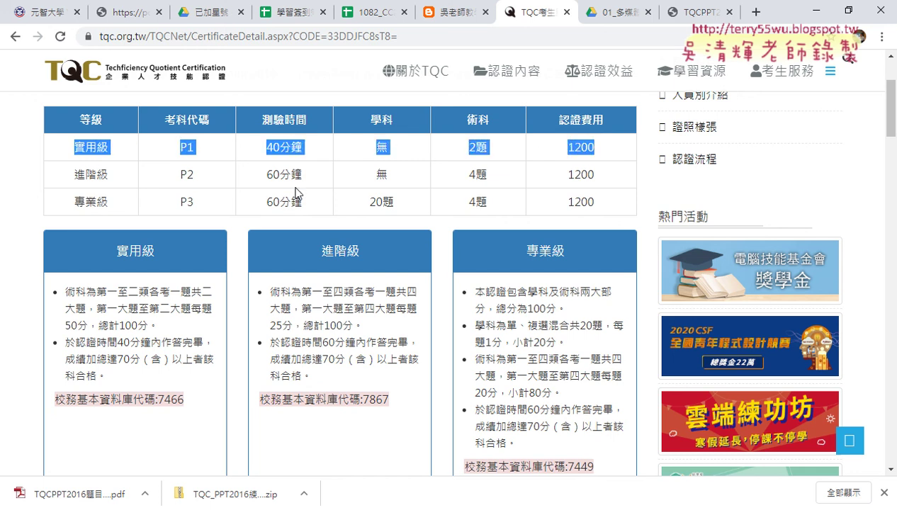
mouse_move(170, 291)
mouse_down()
mouse_move(210, 297)
mouse_move(203, 306)
mouse_move(89, 309)
mouse_up()
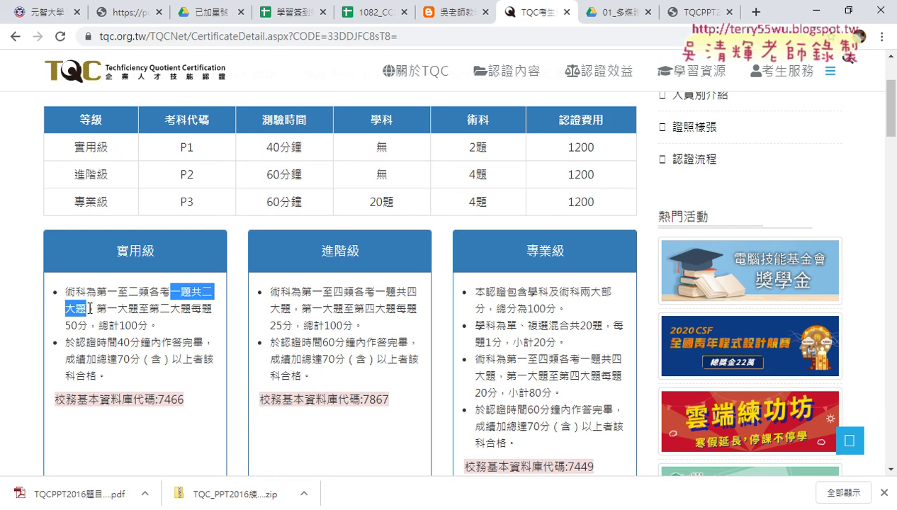
click(609, 25)
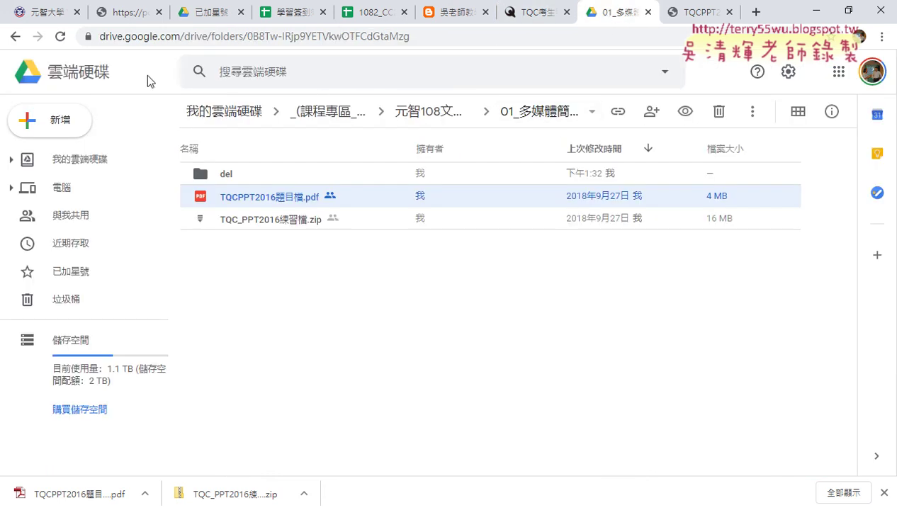
click(14, 36)
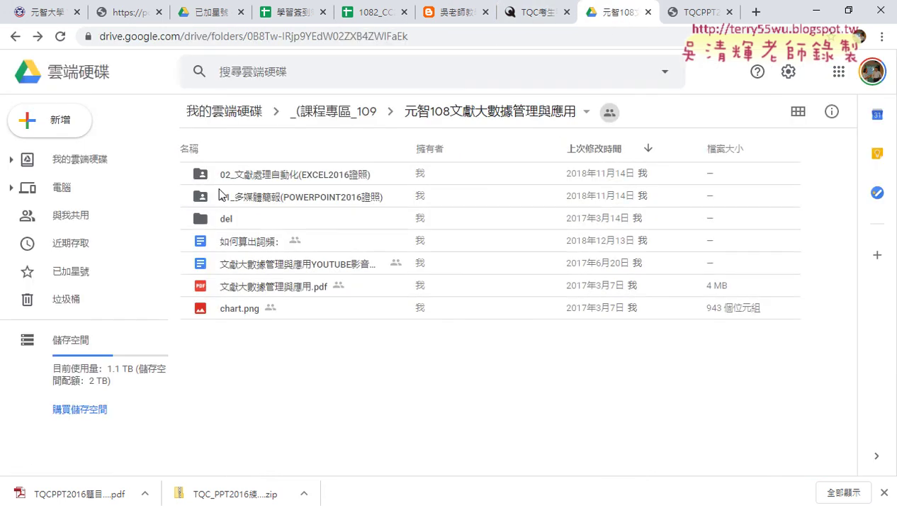
double_click(315, 198)
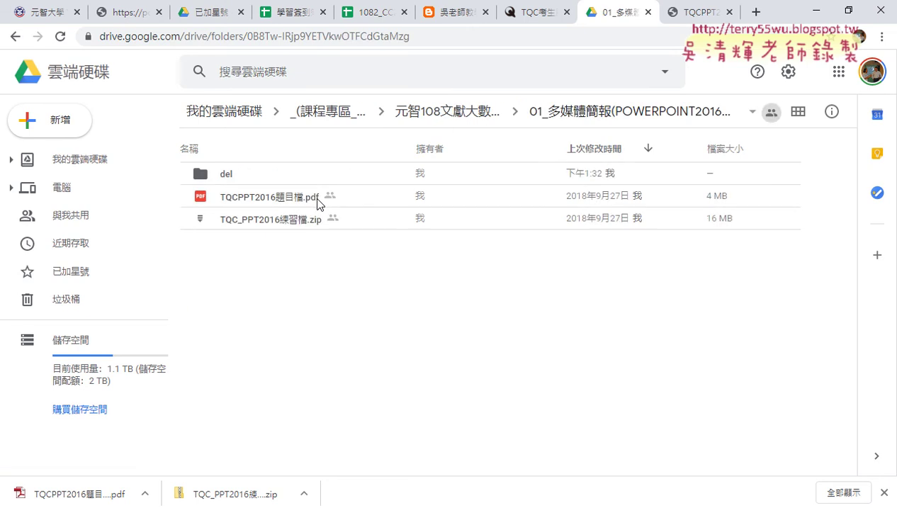
double_click(293, 199)
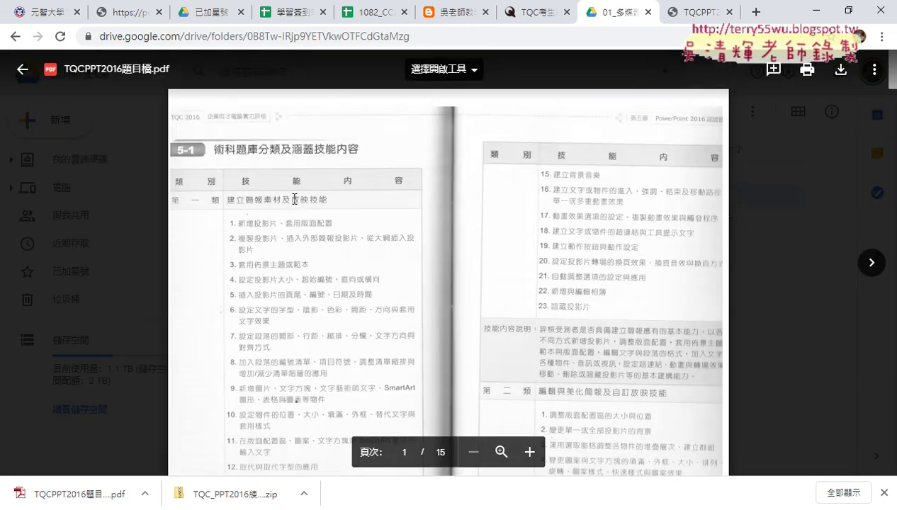
scroll(294, 199, down, 2)
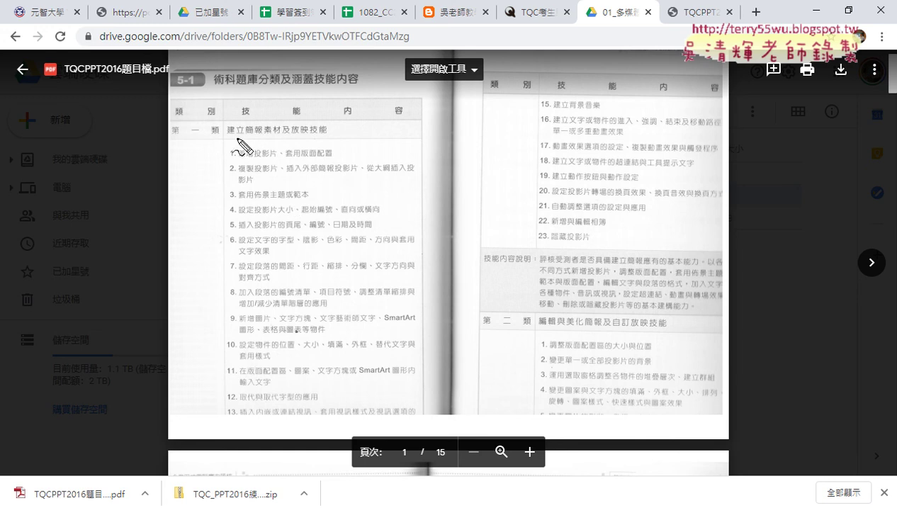
drag(248, 133, 327, 132)
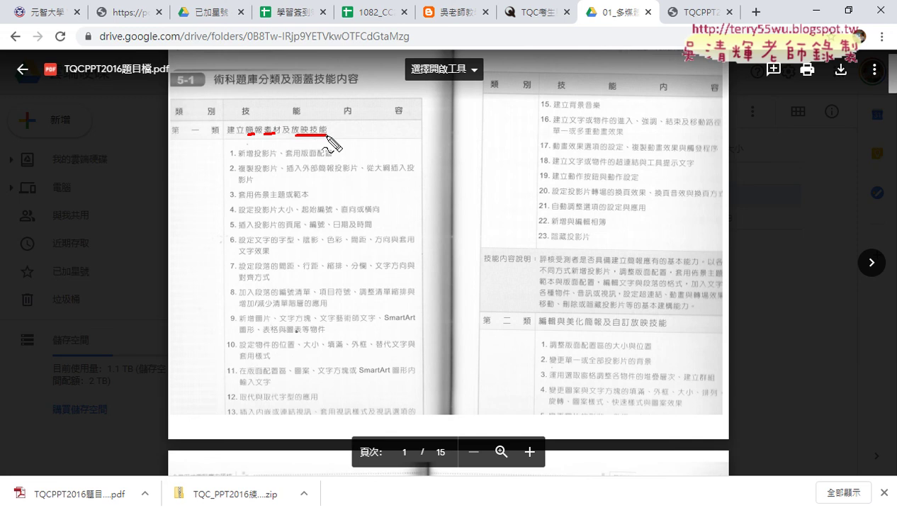
drag(240, 161, 332, 160)
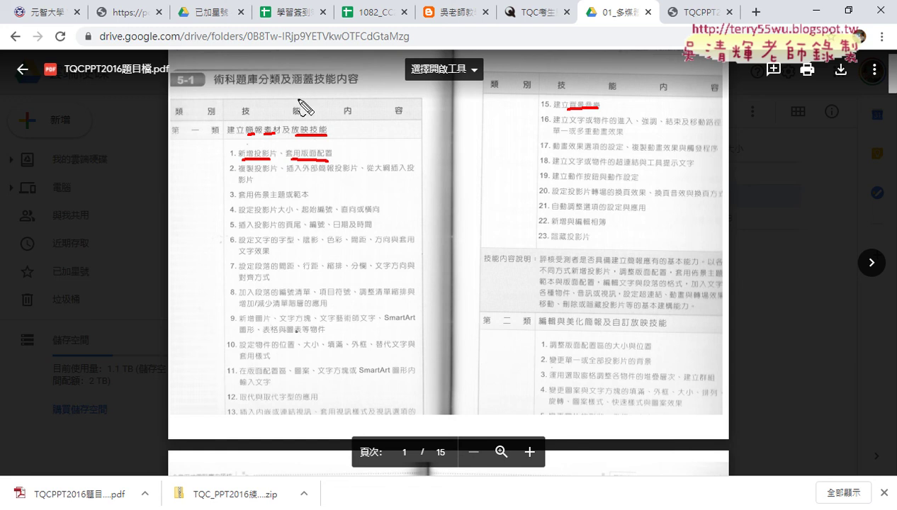
drag(219, 138, 227, 135)
drag(528, 333, 582, 330)
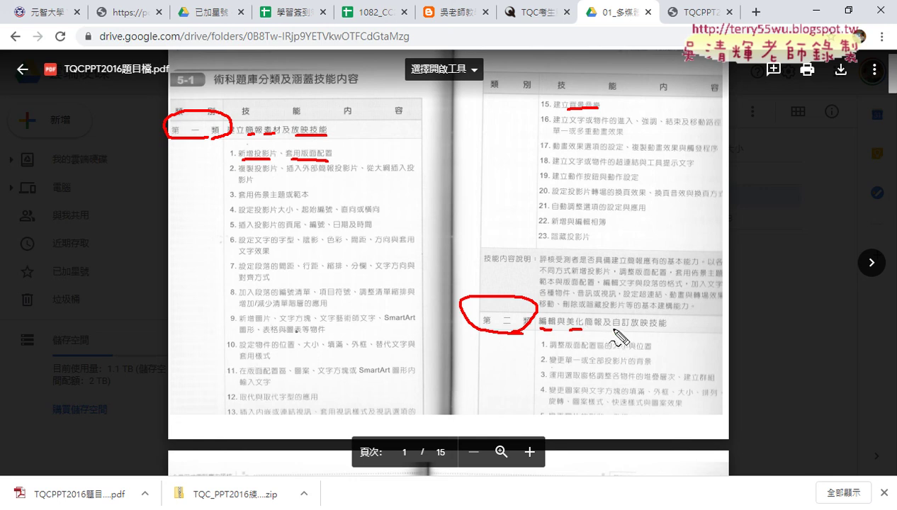
drag(614, 330, 675, 330)
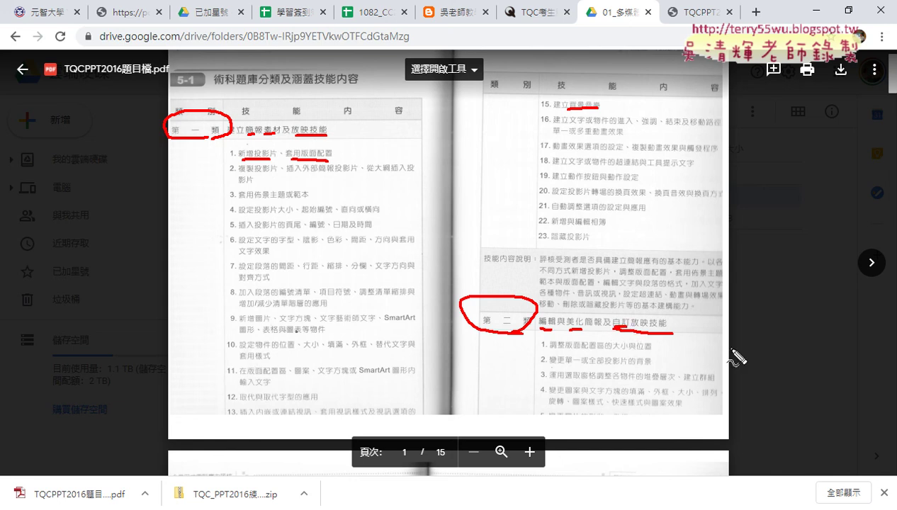
key(Escape)
Scroll the question PDF to page 3 and close the downloads bar.
scroll(592, 296, down, 4)
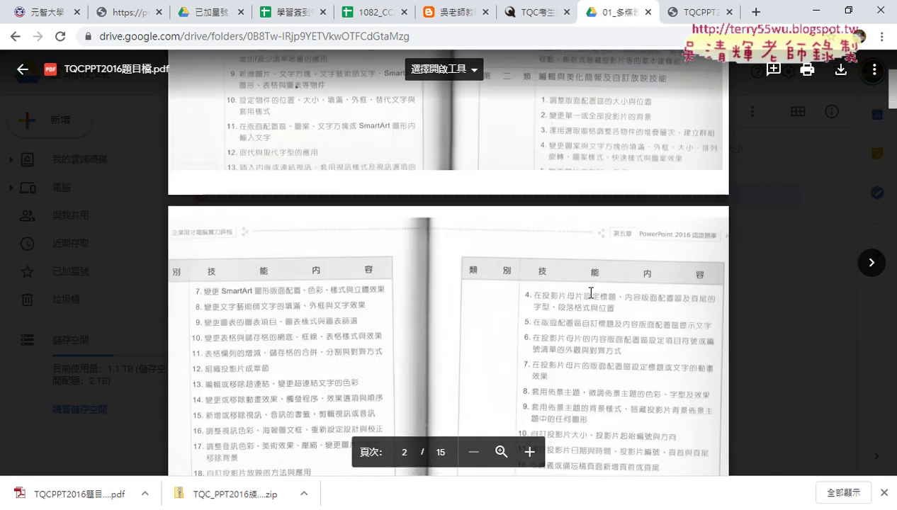
scroll(592, 296, down, 2)
scroll(226, 274, down, 3)
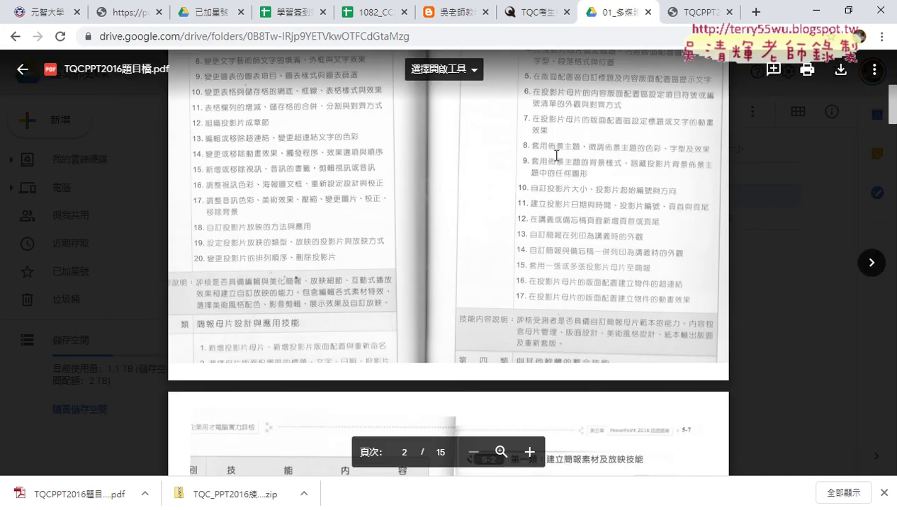
scroll(496, 213, up, 1)
scroll(559, 257, down, 3)
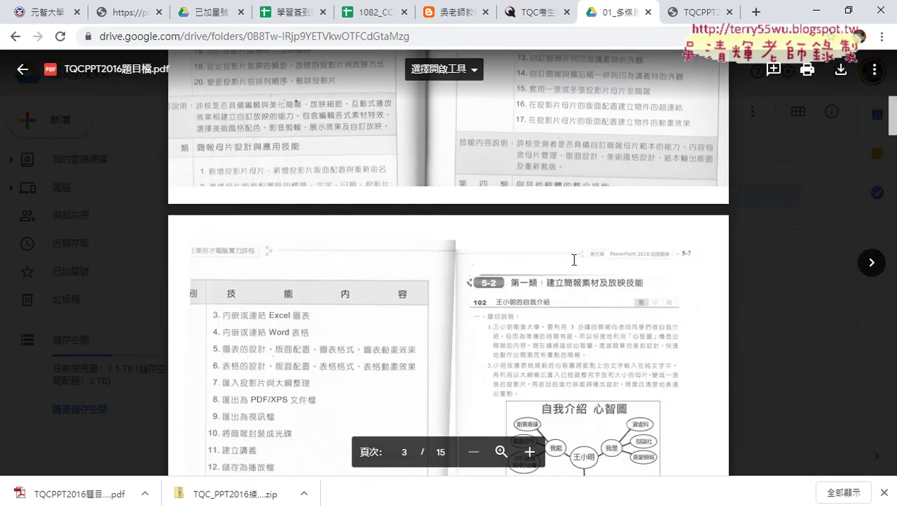
scroll(575, 260, down, 1)
scroll(269, 263, down, 1)
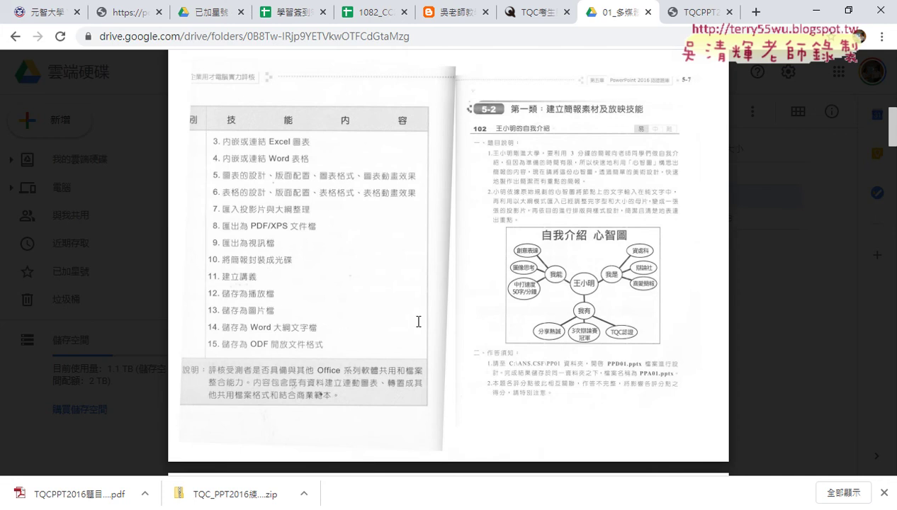
scroll(413, 320, down, 1)
scroll(413, 319, up, 1)
click(885, 493)
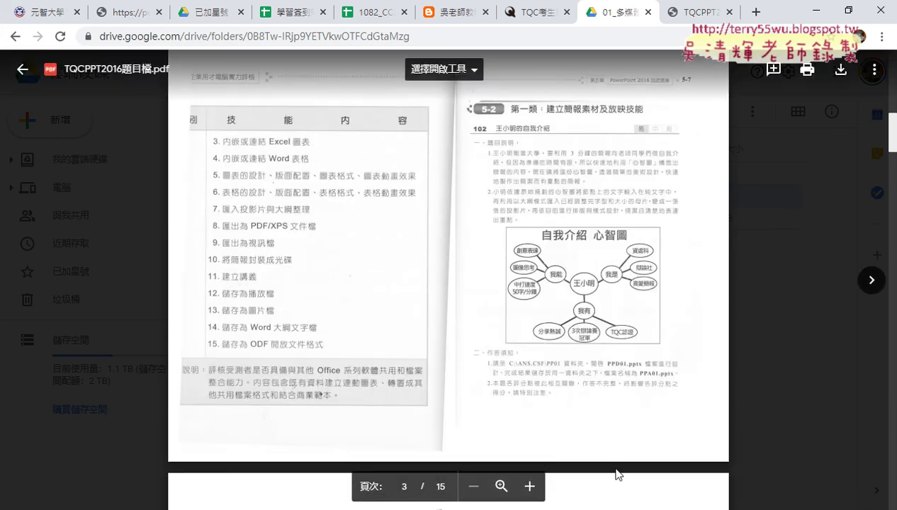
Zoom in several steps to read question 102's mind map and PPA01.pptx instructions.
click(530, 486)
click(529, 486)
click(529, 486)
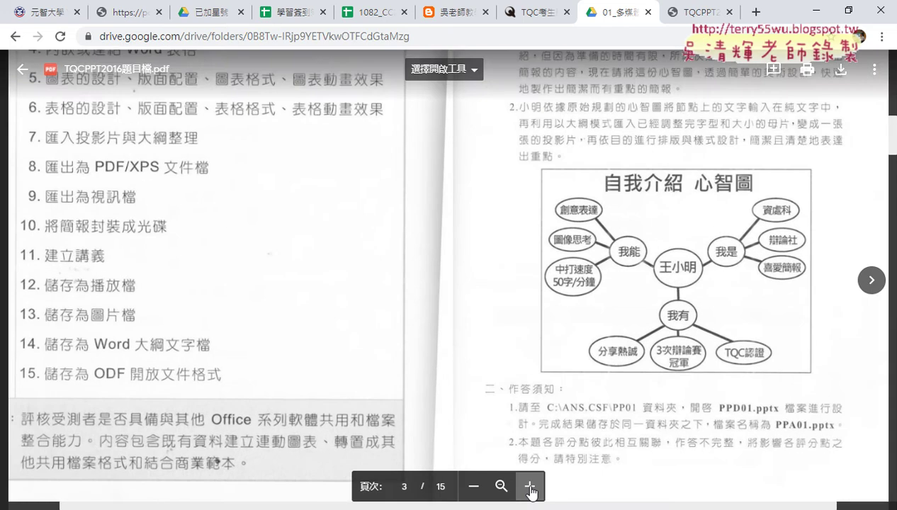
scroll(612, 341, up, 3)
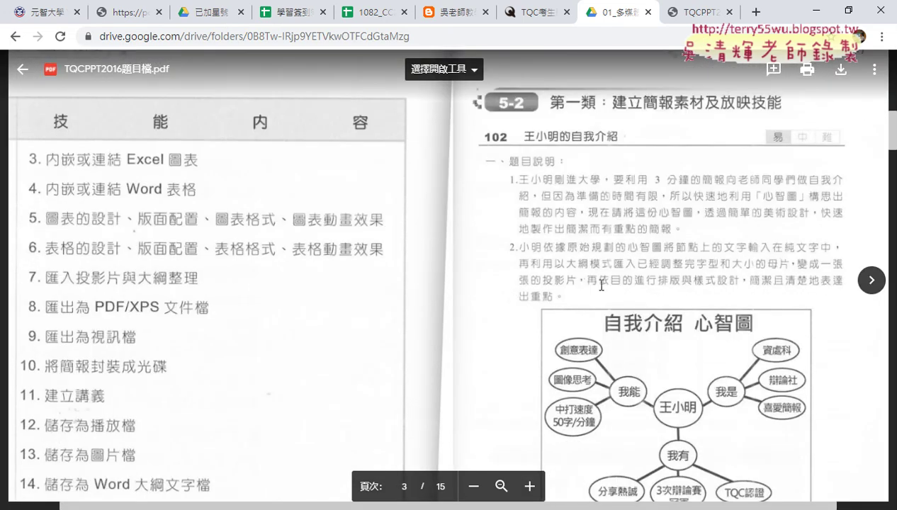
drag(718, 508, 783, 498)
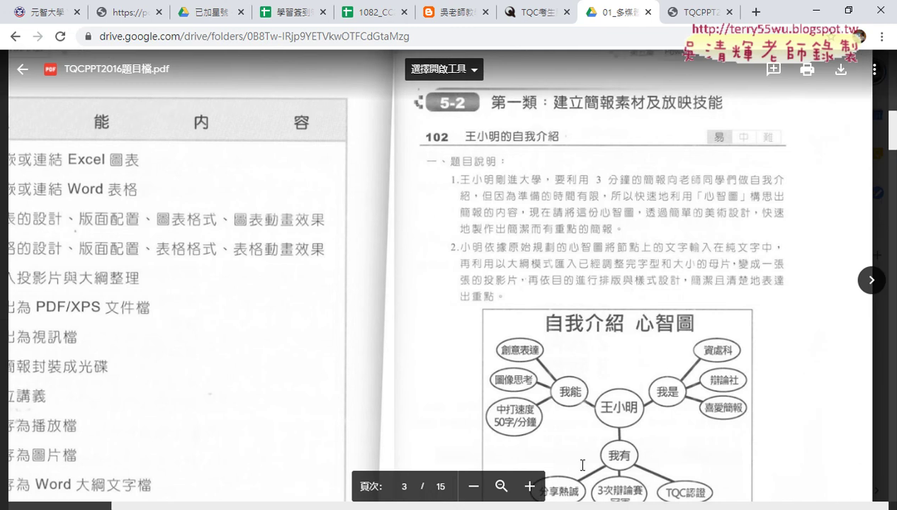
click(530, 487)
click(530, 487)
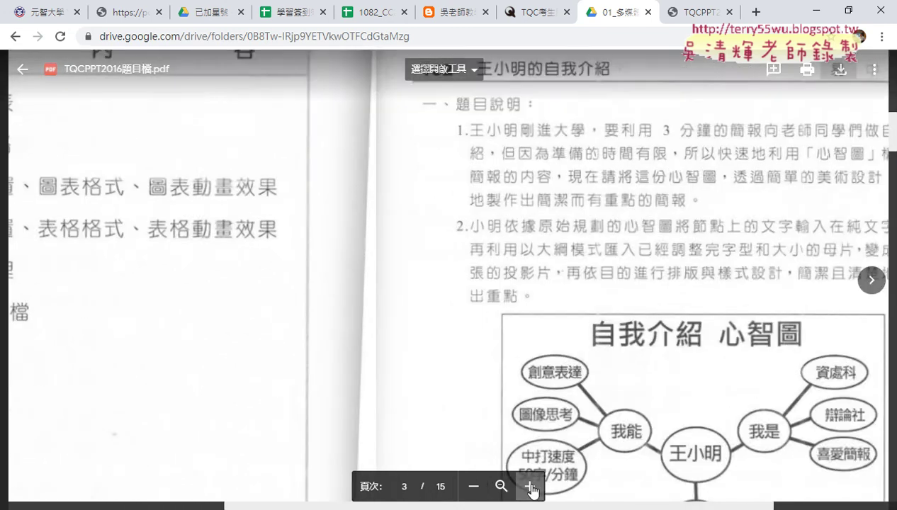
drag(595, 509, 712, 508)
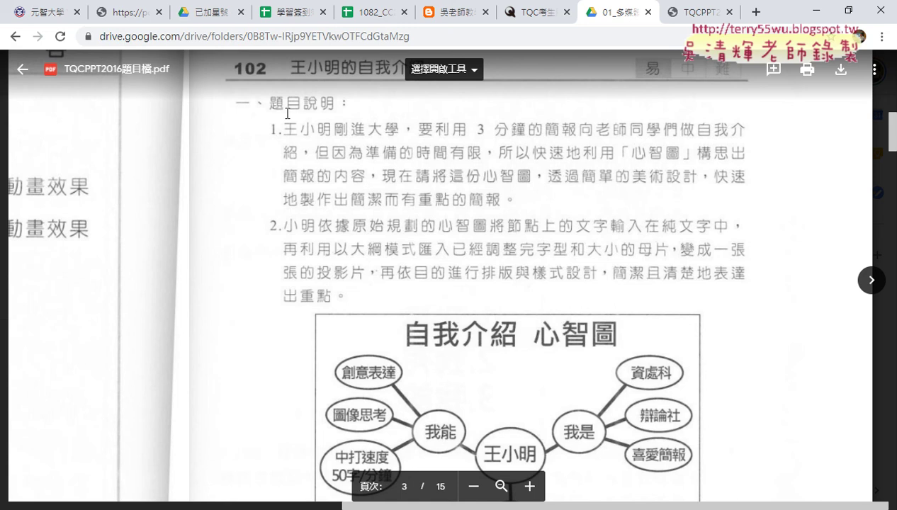
scroll(286, 117, up, 2)
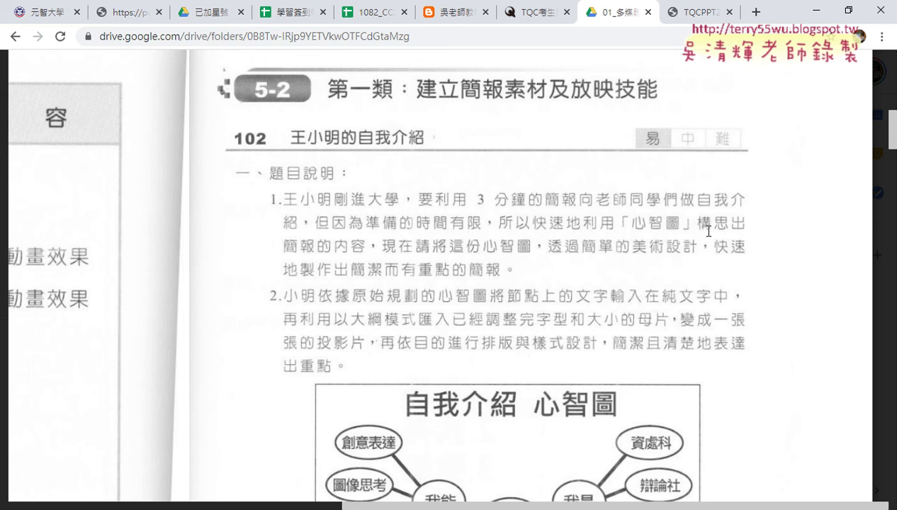
scroll(708, 231, down, 2)
scroll(741, 236, down, 1)
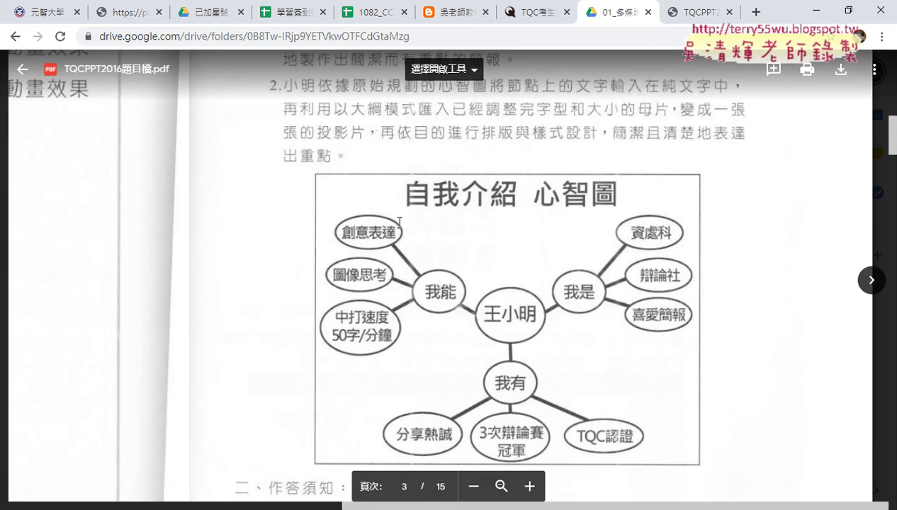
scroll(564, 360, down, 2)
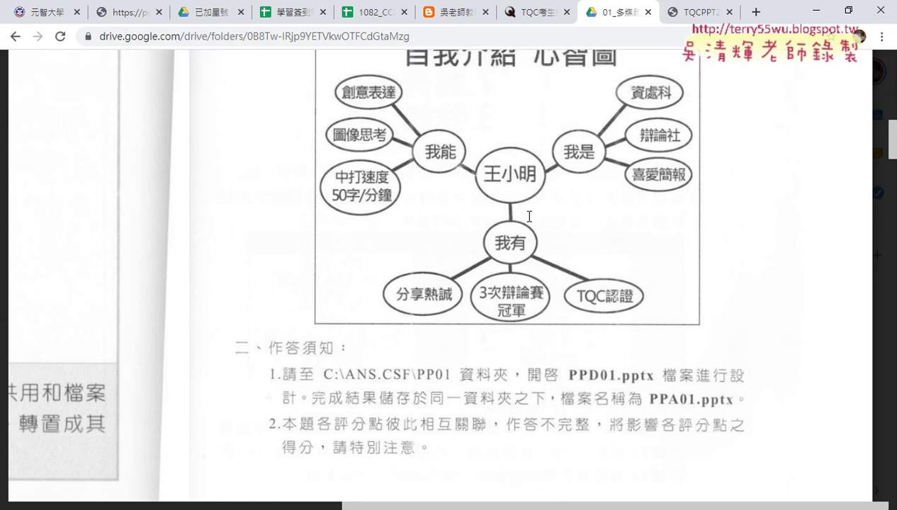
scroll(439, 228, up, 1)
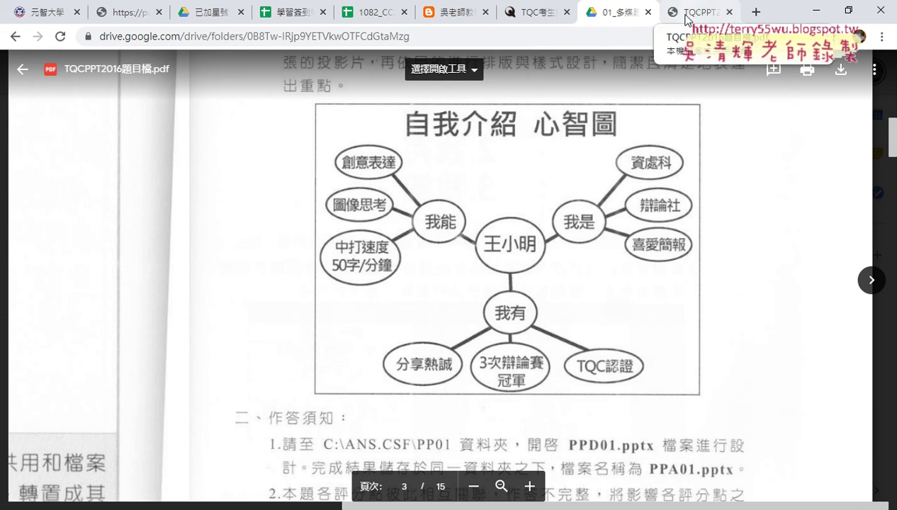
Extract the downloaded practice zip and open the TQC_PPT2016練習檔 folder.
click(882, 36)
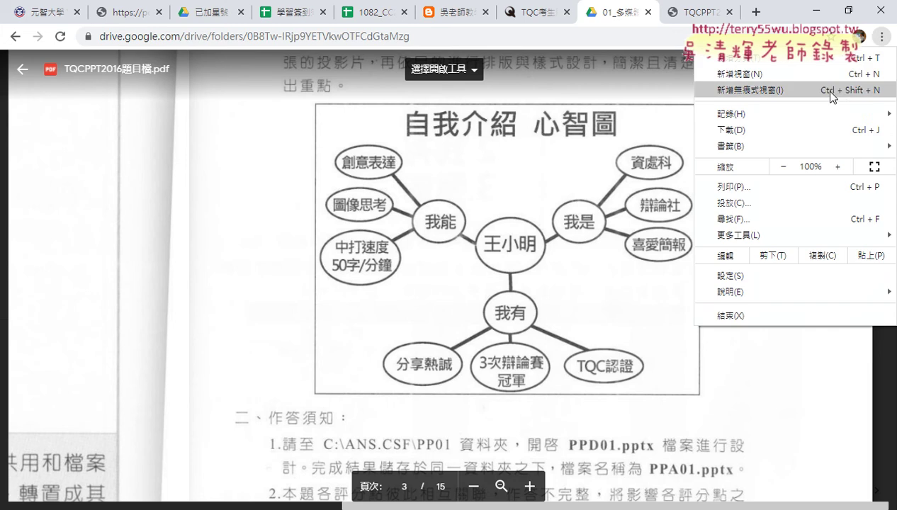
click(772, 130)
click(327, 303)
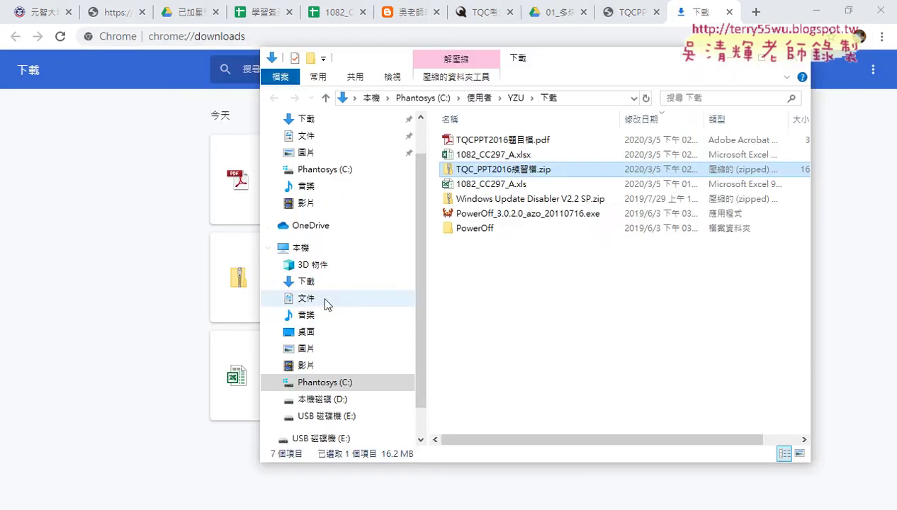
right_click(503, 170)
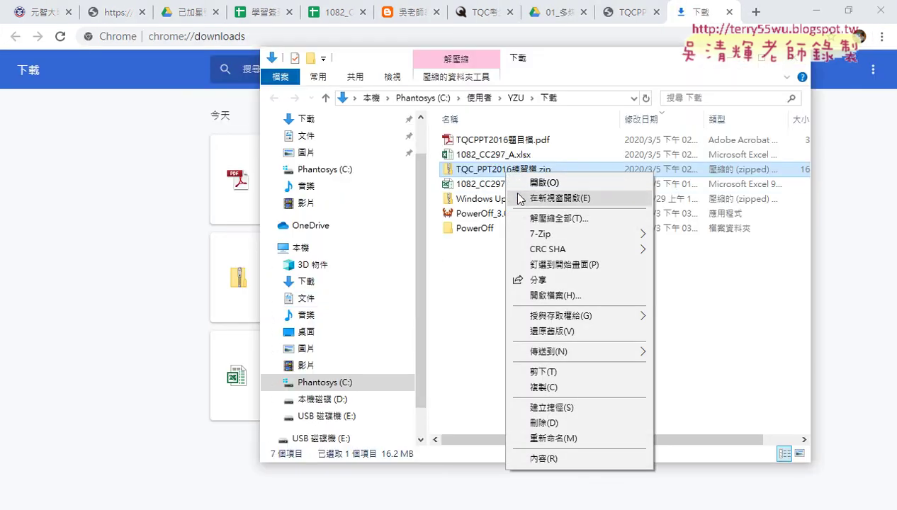
mouse_move(541, 234)
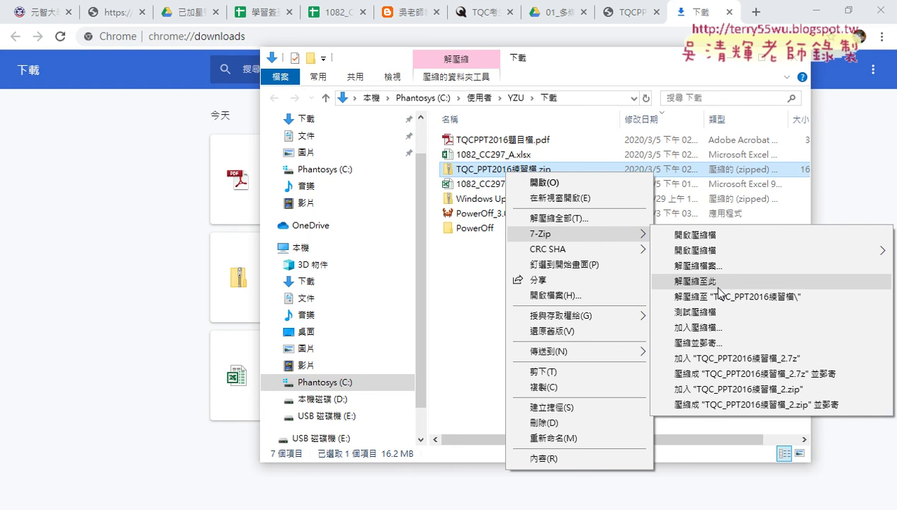
click(714, 295)
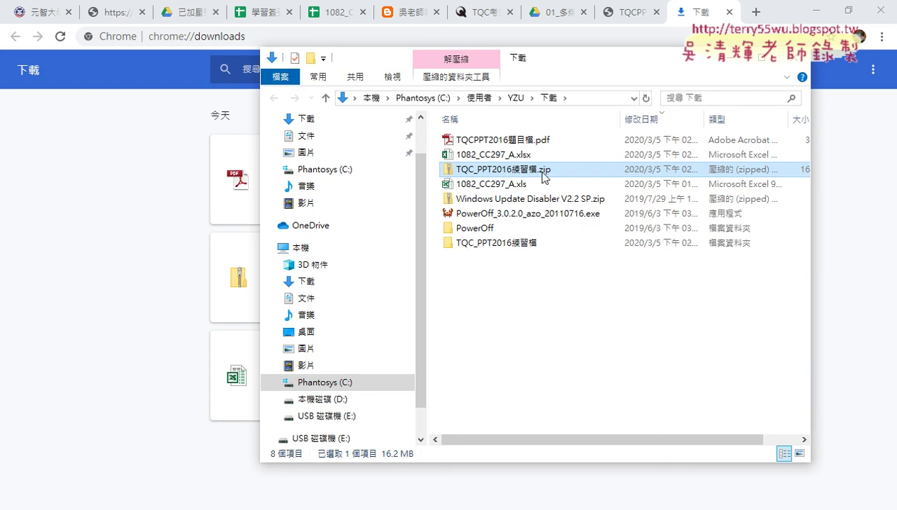
double_click(489, 229)
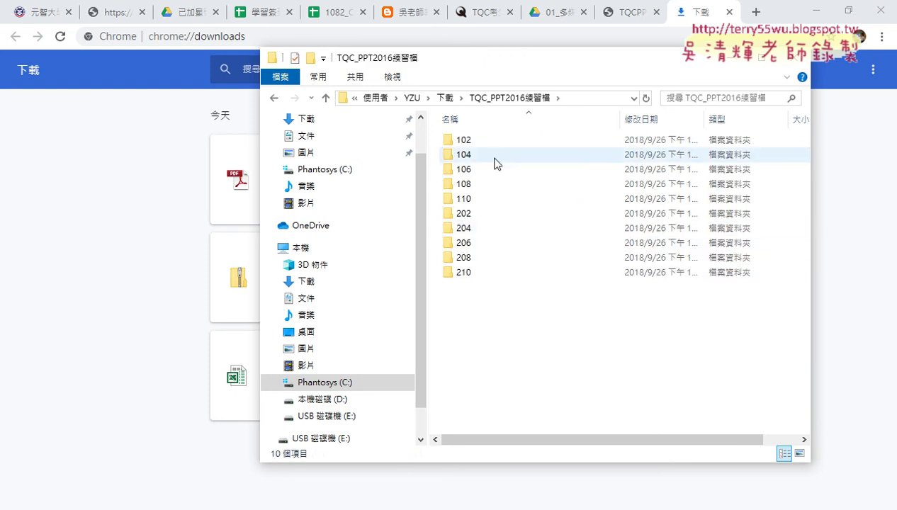
Open folder 102 in a widened window and select 01_Mind_mapping.txt.
drag(475, 306, 481, 133)
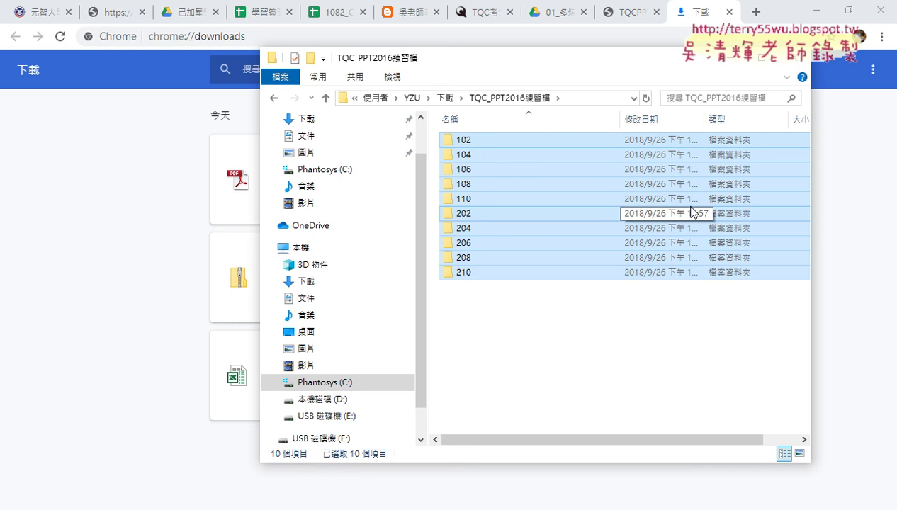
drag(468, 295, 467, 149)
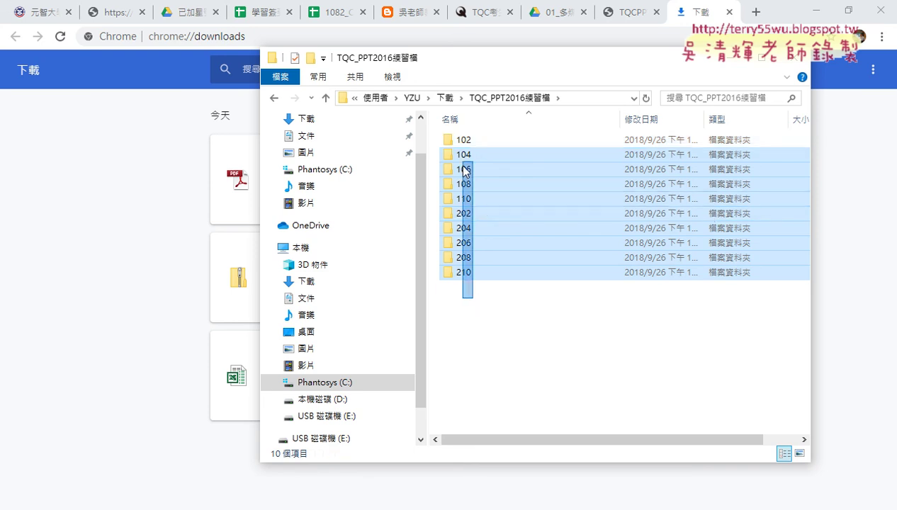
click(477, 140)
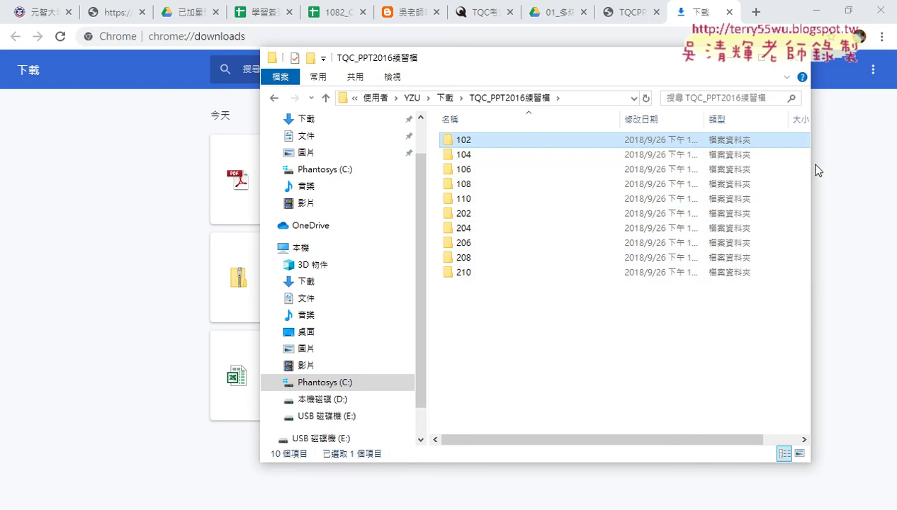
mouse_move(811, 163)
mouse_down()
mouse_move(857, 164)
mouse_move(474, 199)
mouse_up()
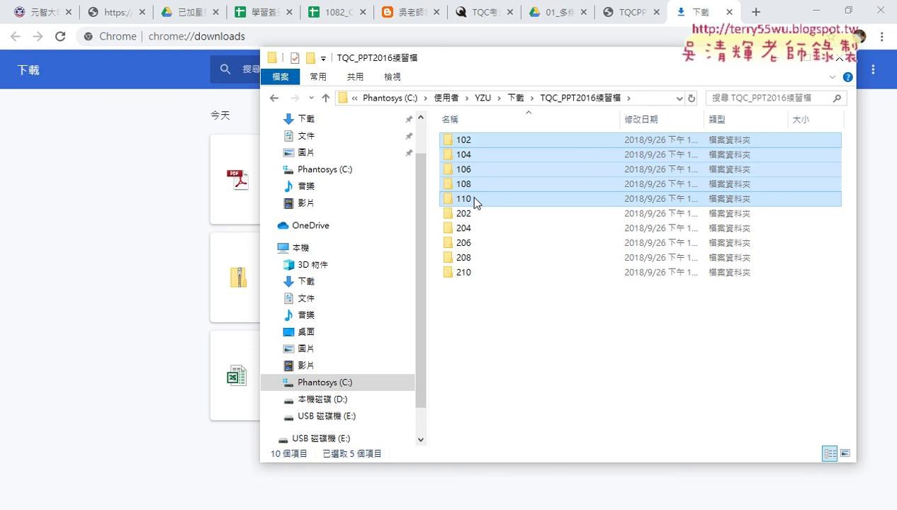
double_click(463, 138)
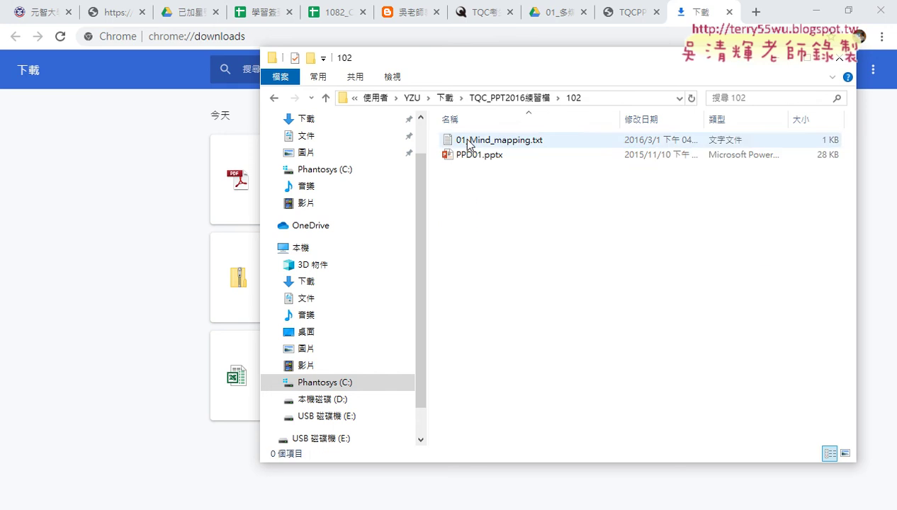
drag(460, 195, 465, 138)
click(489, 209)
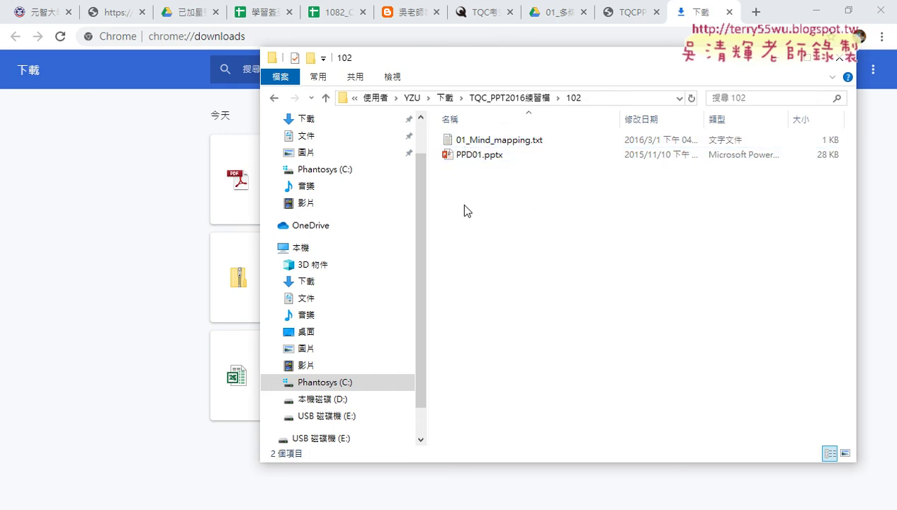
drag(430, 204, 340, 203)
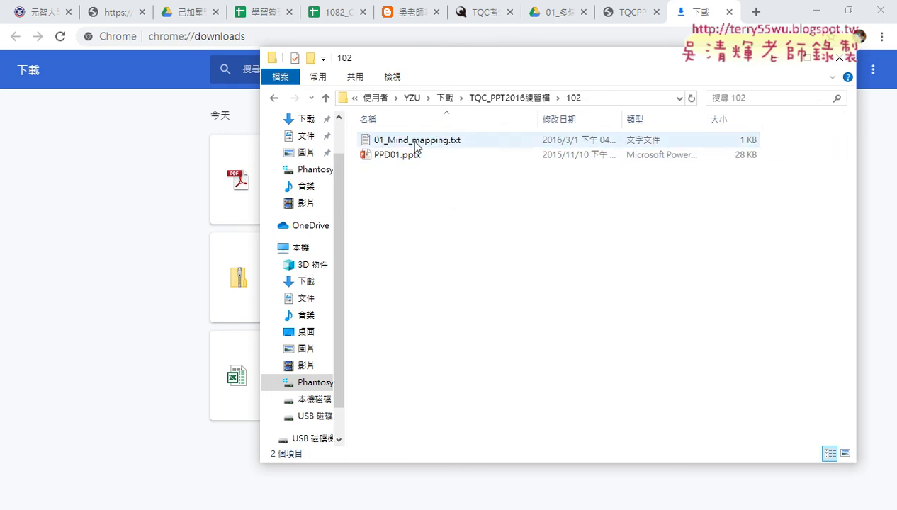
click(435, 145)
Read the 01_Mind_mapping.txt outline in Notepad, close it, and open PPD01.pptx.
double_click(435, 146)
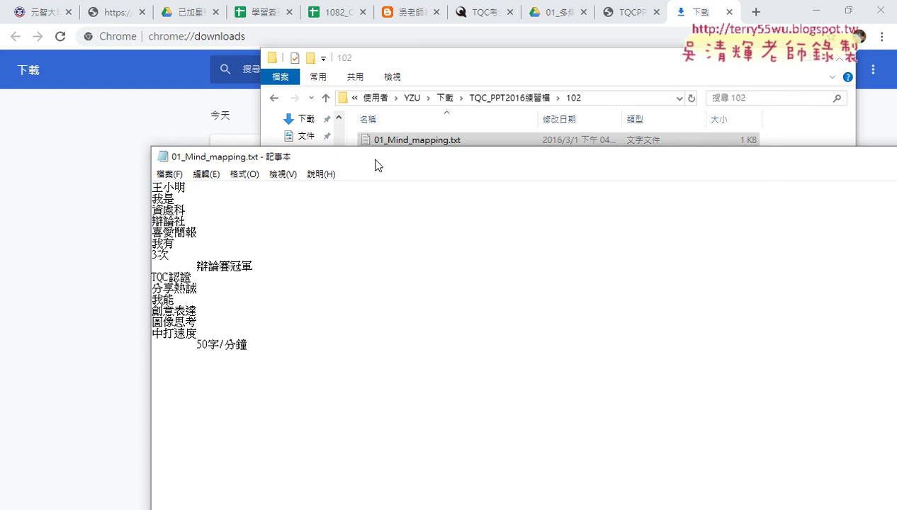
mouse_move(374, 164)
mouse_down()
mouse_move(382, 90)
mouse_move(372, 154)
mouse_move(400, 165)
mouse_up()
mouse_move(205, 194)
mouse_down()
mouse_move(147, 194)
mouse_move(148, 205)
mouse_up()
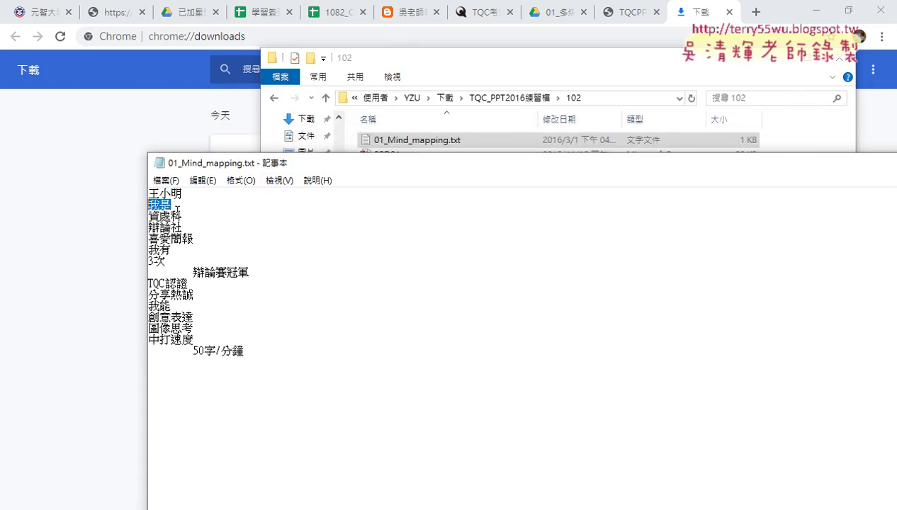
key(ctrl+a)
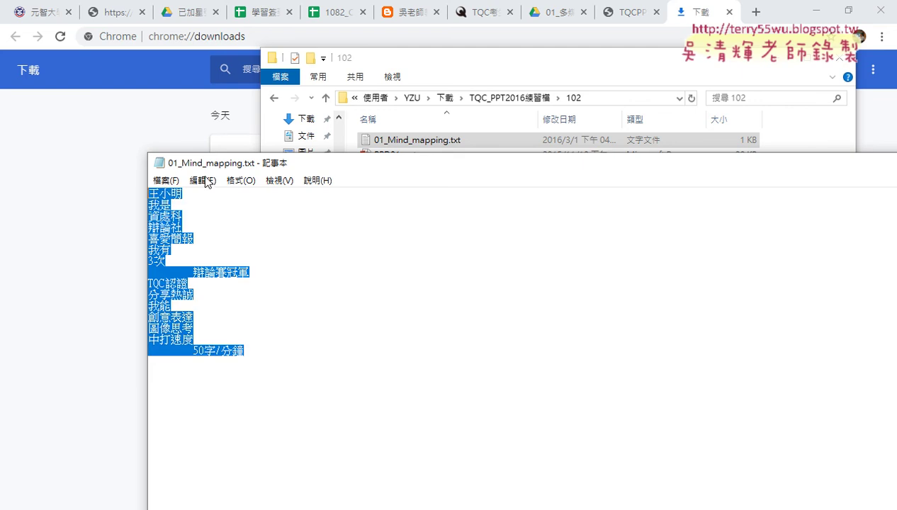
double_click(159, 163)
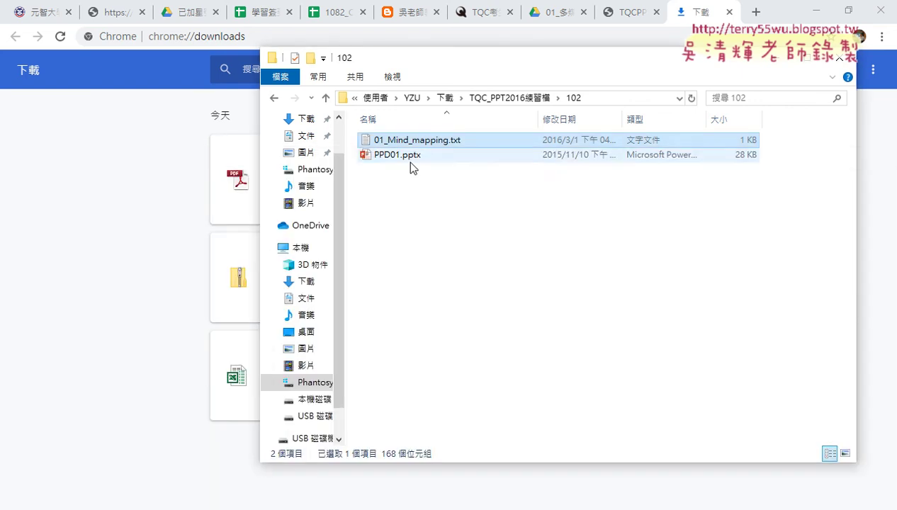
click(390, 156)
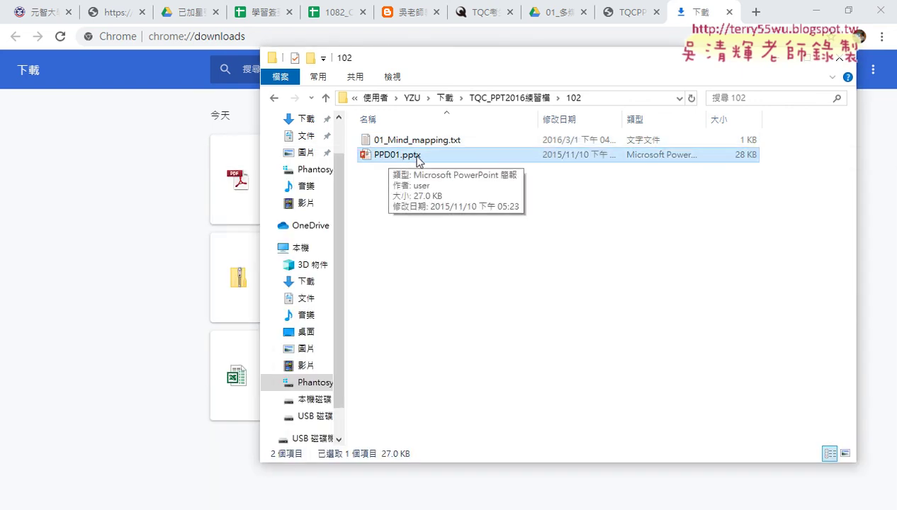
double_click(416, 157)
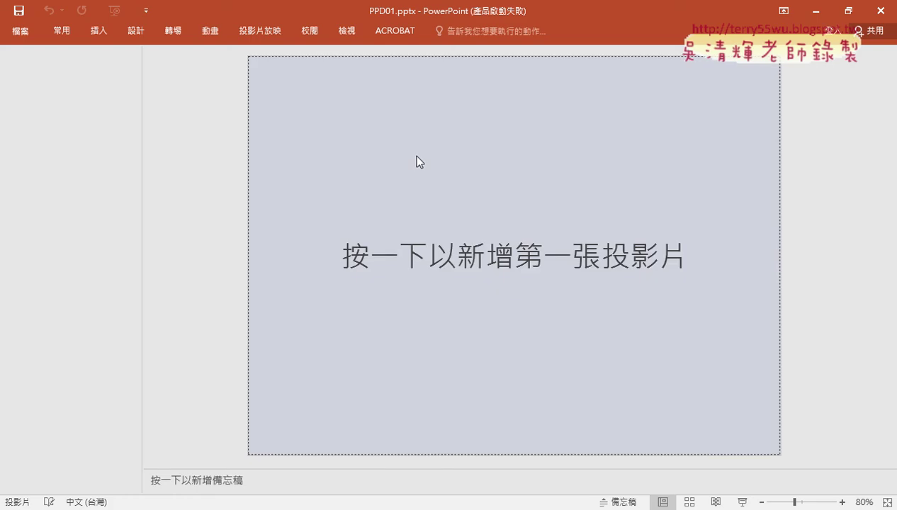
Close the empty PPD01.pptx in PowerPoint without changes.
click(880, 10)
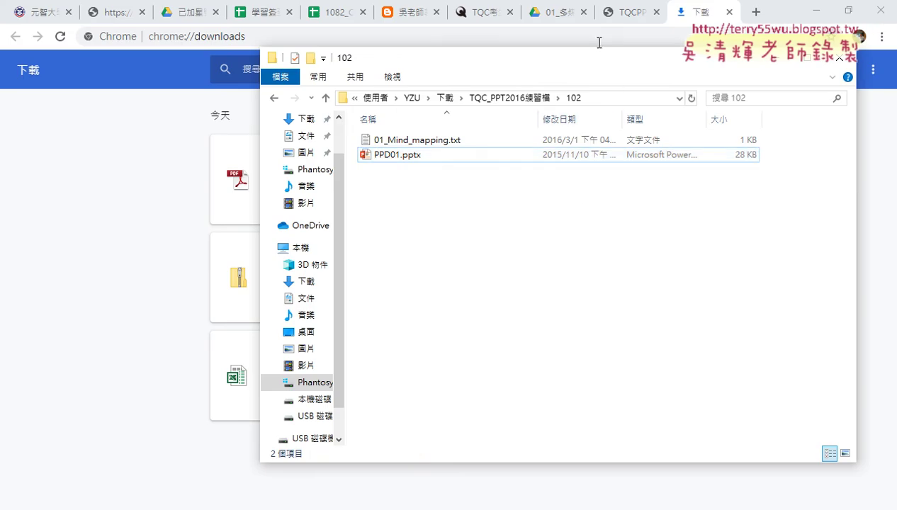
Bring up question 102's mind map and task instructions in the TQCPPT2016題目檔.pdf.
click(618, 13)
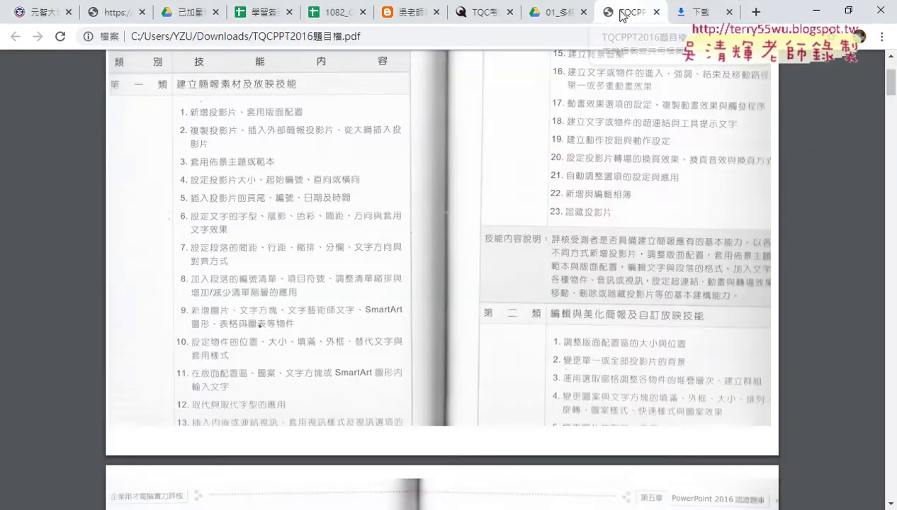
scroll(478, 187, down, 2)
scroll(478, 187, down, 4)
scroll(478, 188, down, 4)
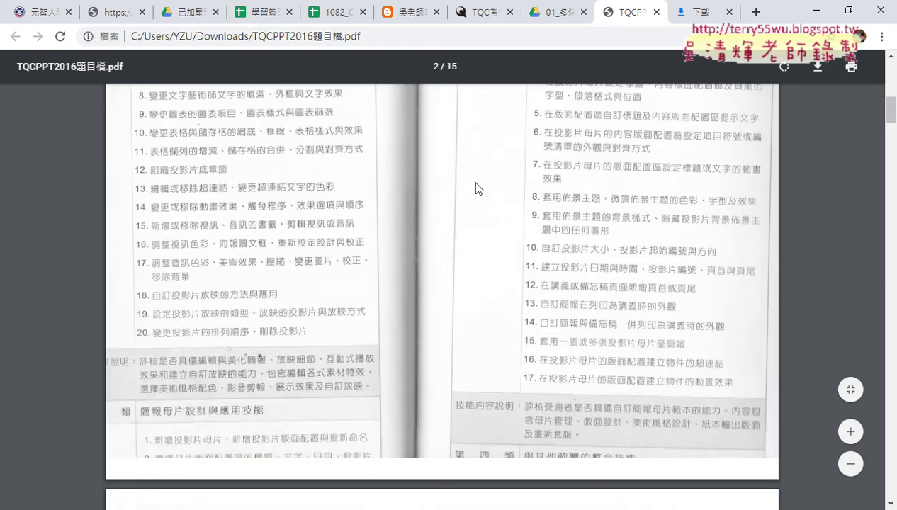
scroll(478, 188, down, 4)
scroll(476, 188, down, 4)
scroll(476, 187, up, 4)
scroll(475, 186, up, 2)
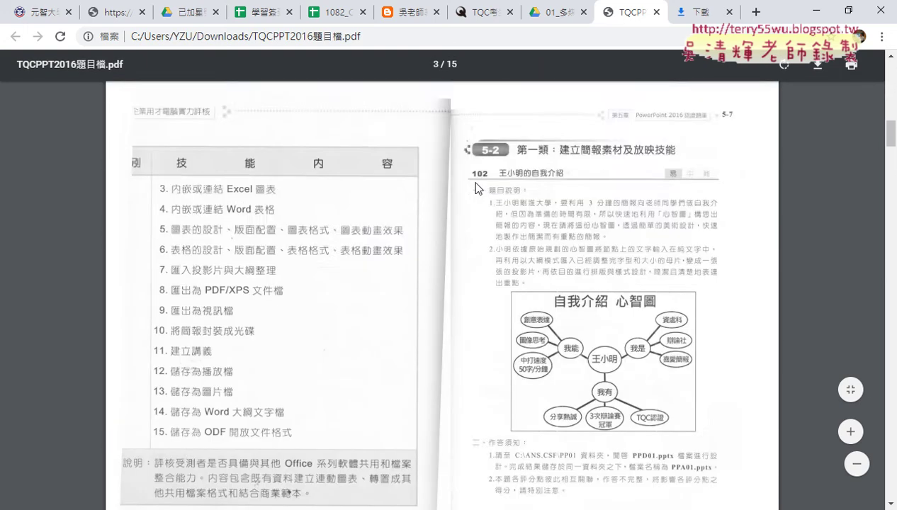
scroll(505, 267, down, 2)
scroll(505, 267, down, 2)
scroll(505, 267, down, 2)
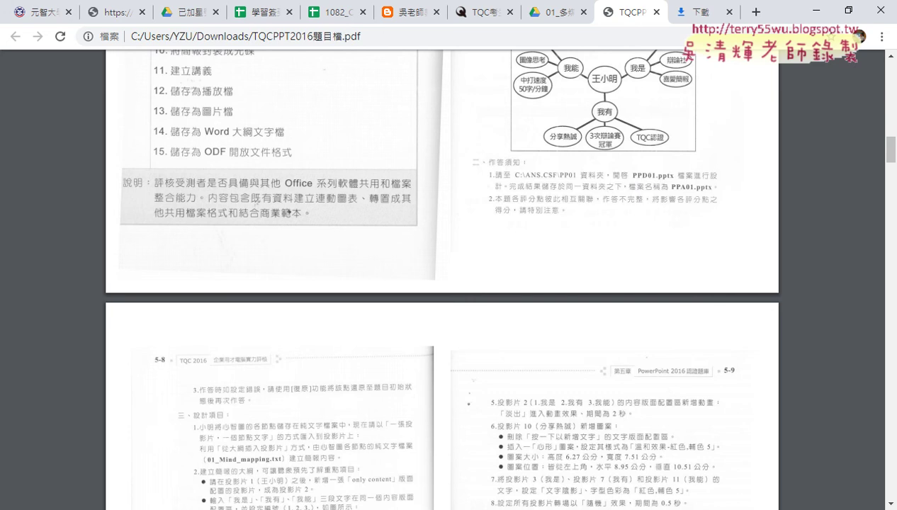
key(alt+Tab)
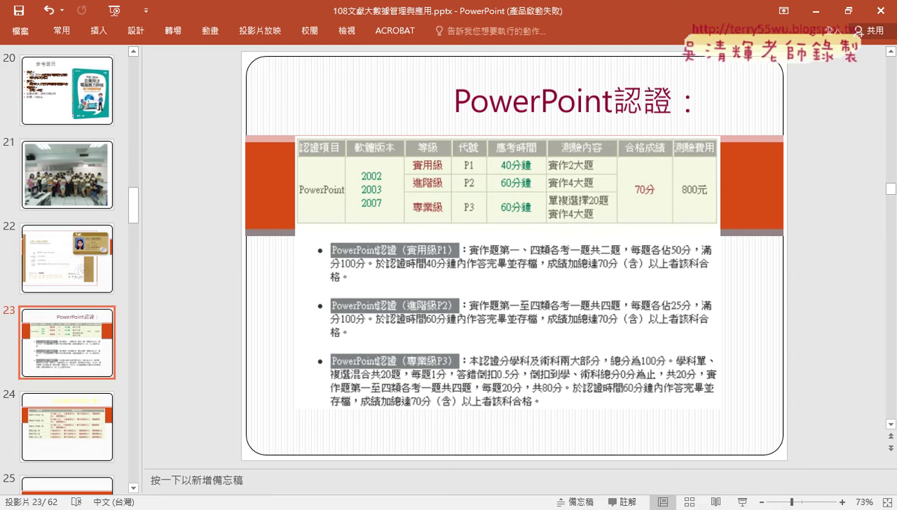
key(alt+Tab)
Open PPD01.pptx from the 102 folder in PowerPoint.
click(236, 474)
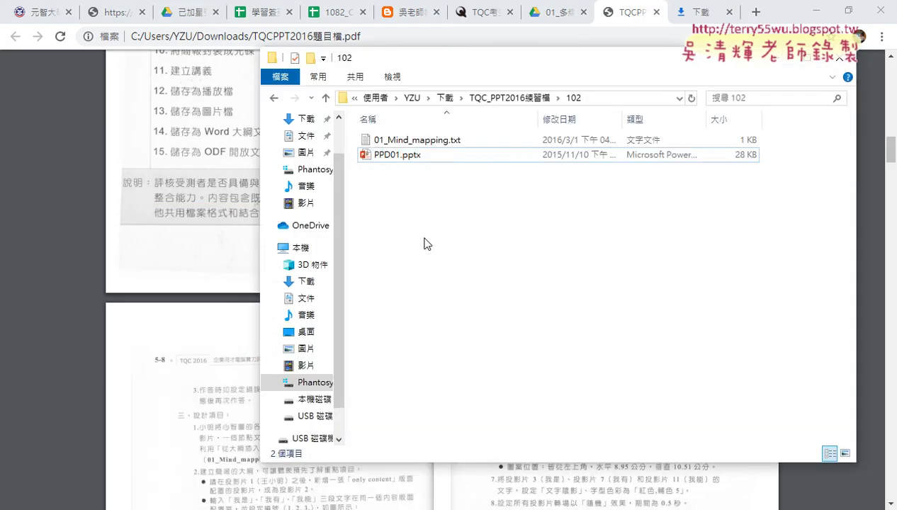
click(396, 156)
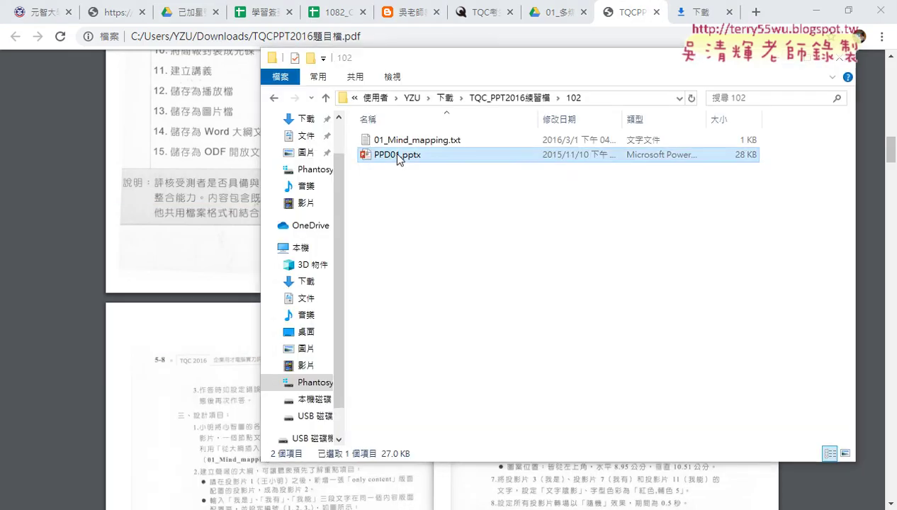
double_click(500, 162)
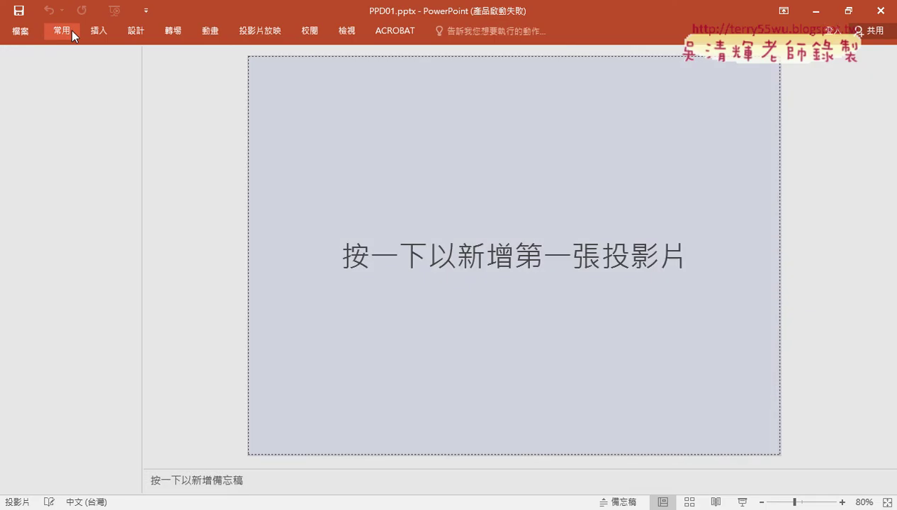
Start Save As, change the file name to PPA102, then cancel the save.
click(32, 31)
click(54, 171)
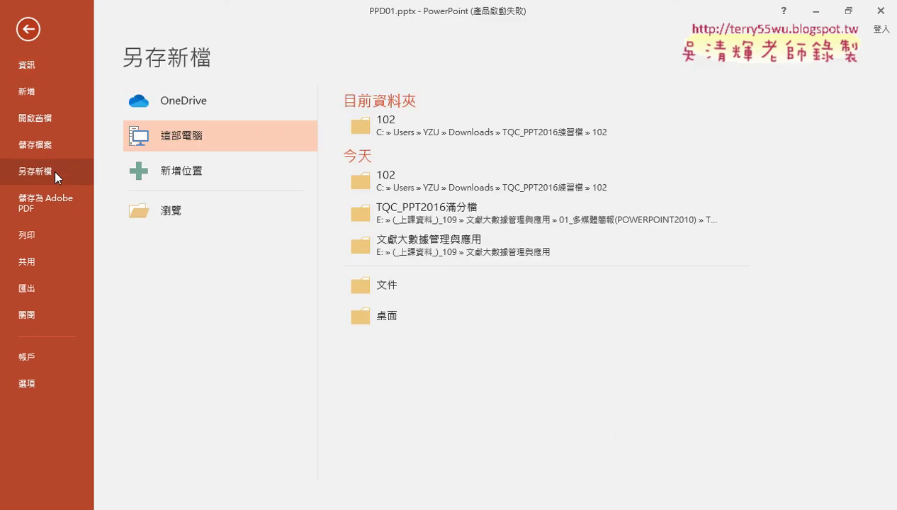
click(171, 210)
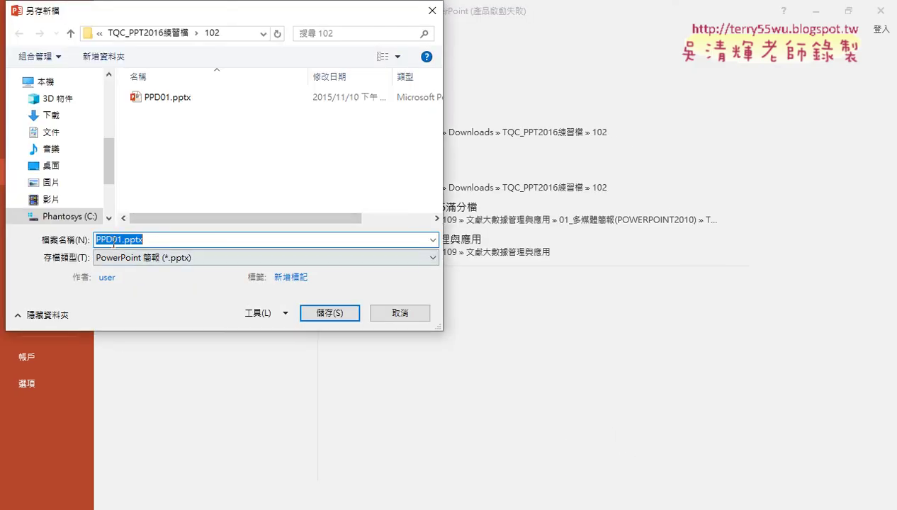
click(113, 243)
key(shift+Left)
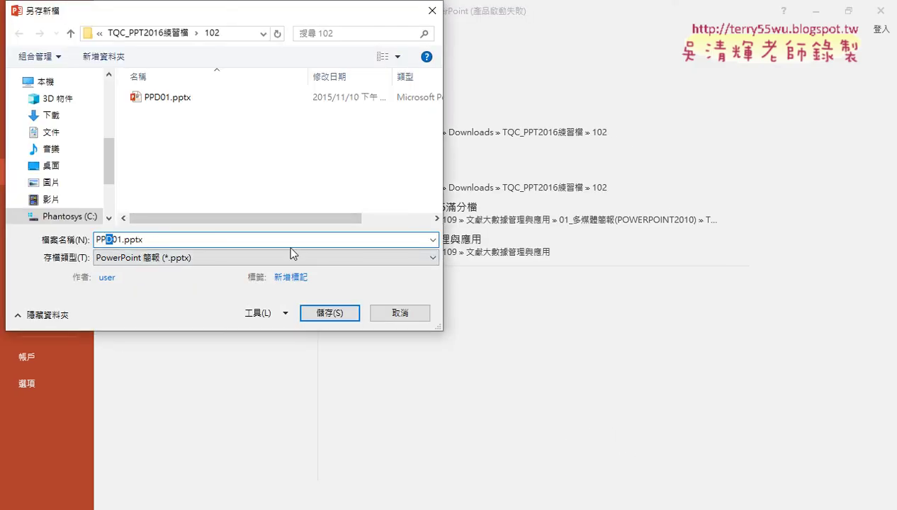
text(A)
key(Delete)
key(Delete)
key(Delete)
key(Delete)
key(Delete)
text(10)
text(2)
click(398, 314)
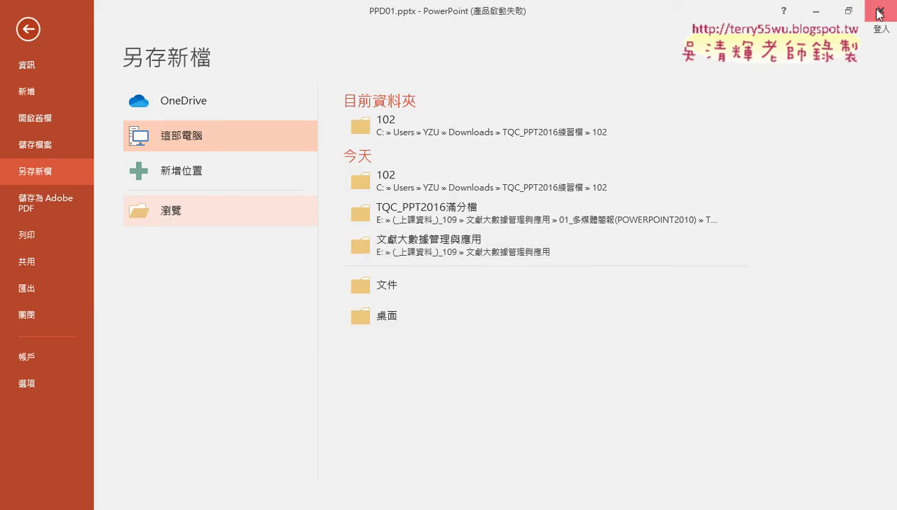
Close the presentation and read question 102's design requirements and slide-order table zoomed in.
click(802, 10)
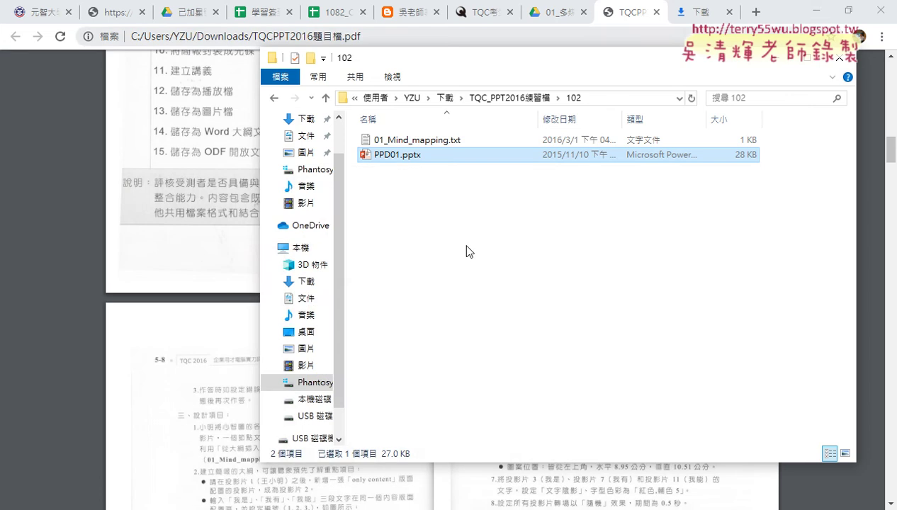
click(205, 256)
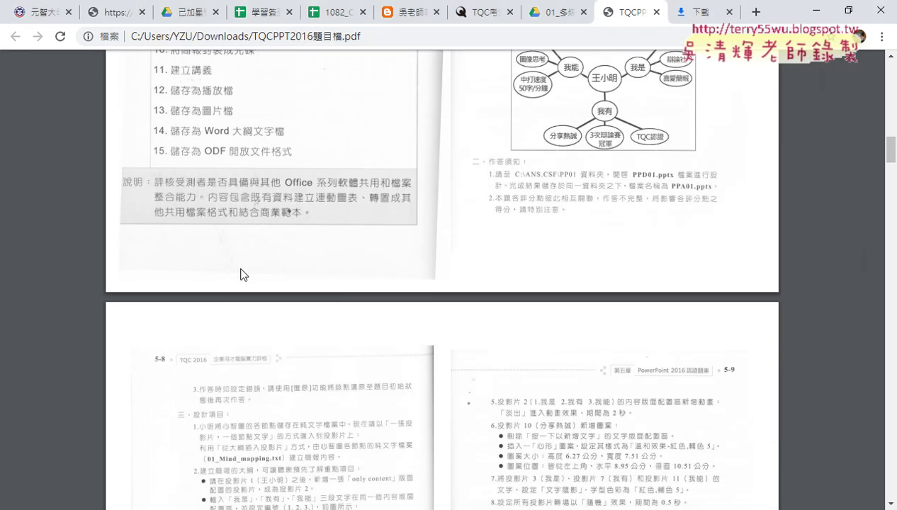
scroll(240, 274, down, 3)
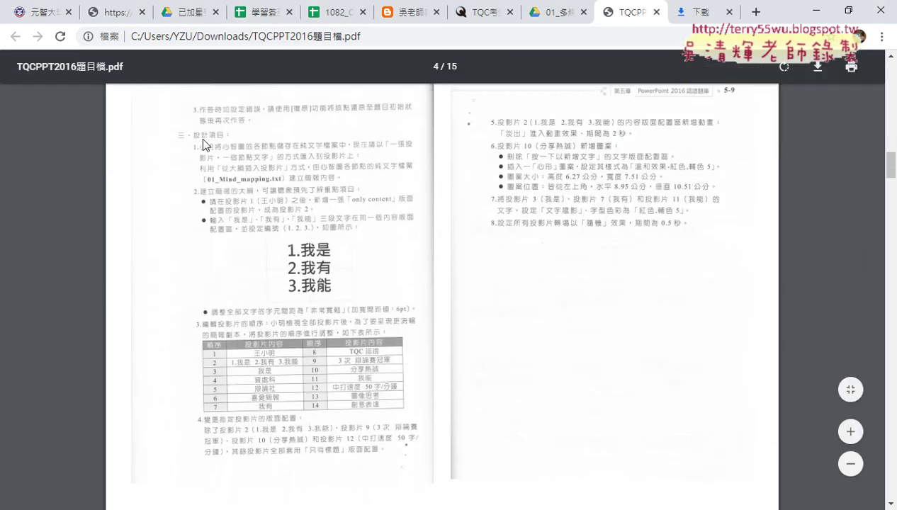
click(850, 432)
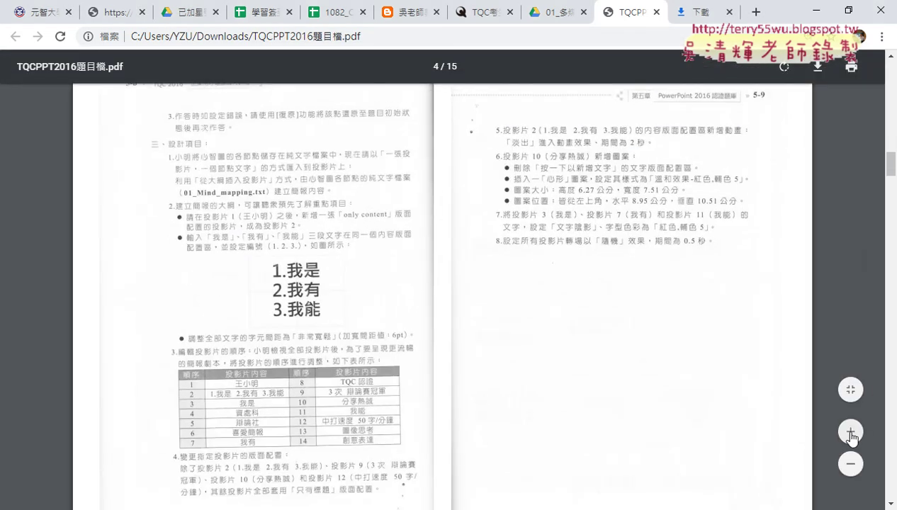
scroll(255, 175, down, 1)
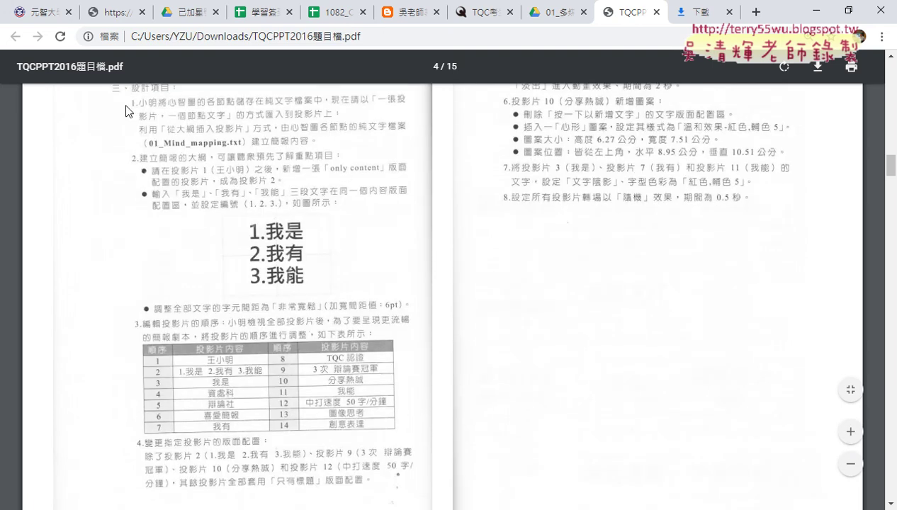
scroll(502, 220, up, 1)
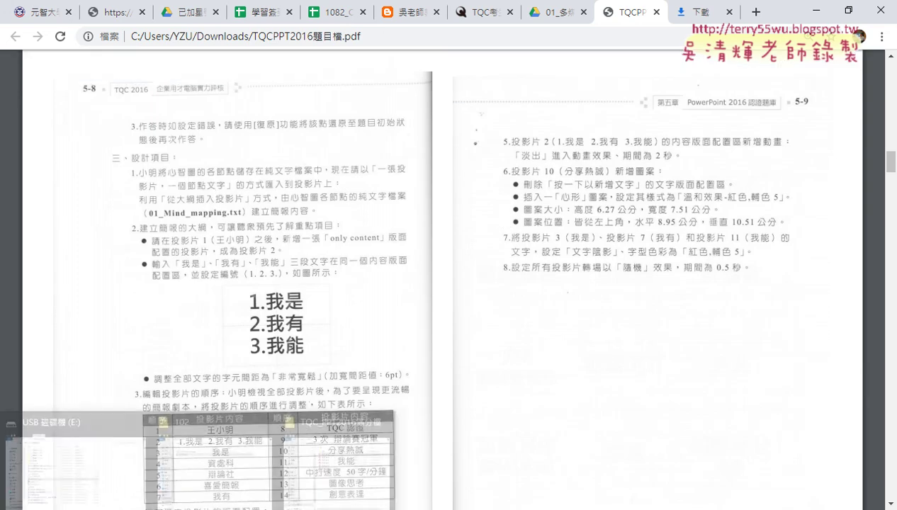
mouse_move(308, 496)
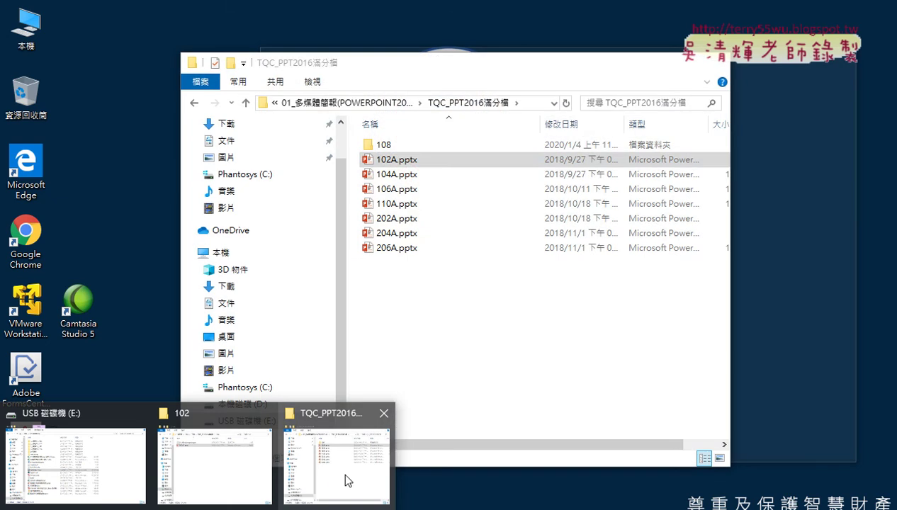
Open 102A.pptx, start the slide show, and reveal items 1.我是, 2.我有, 3.我能.
click(342, 470)
double_click(413, 160)
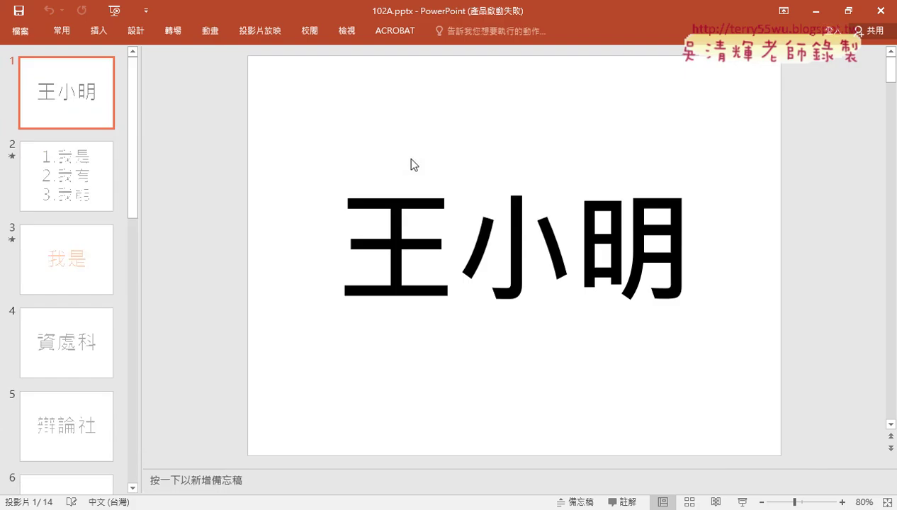
click(741, 501)
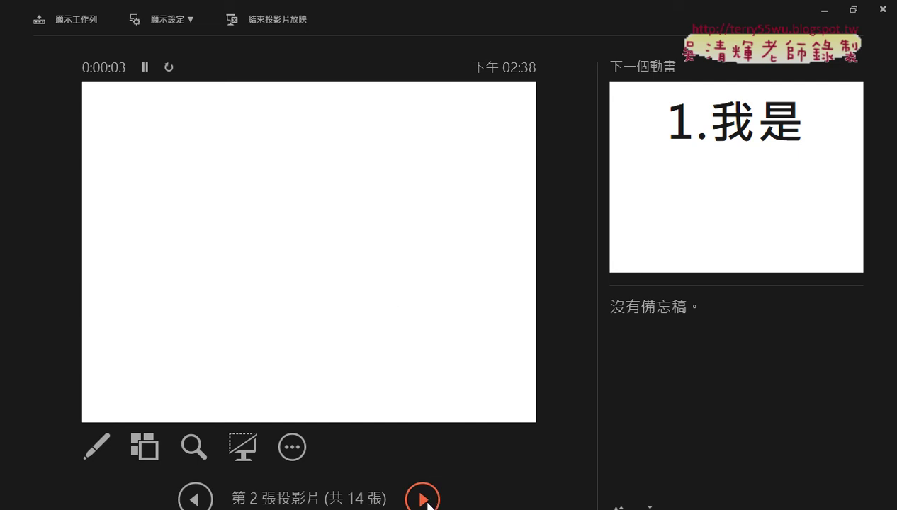
click(424, 500)
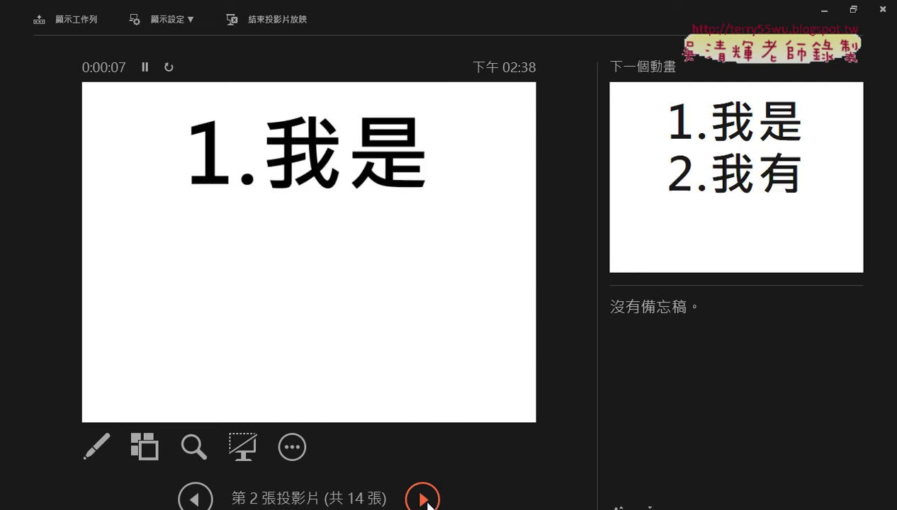
click(427, 503)
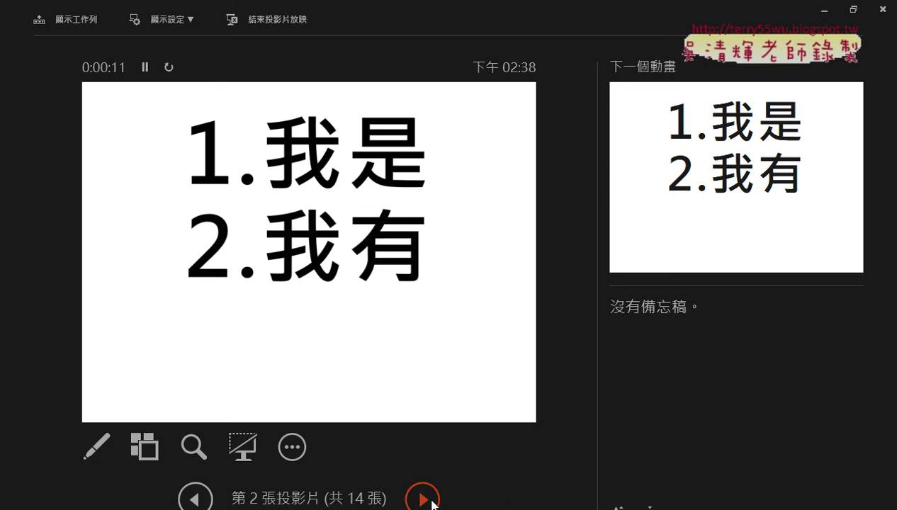
click(432, 502)
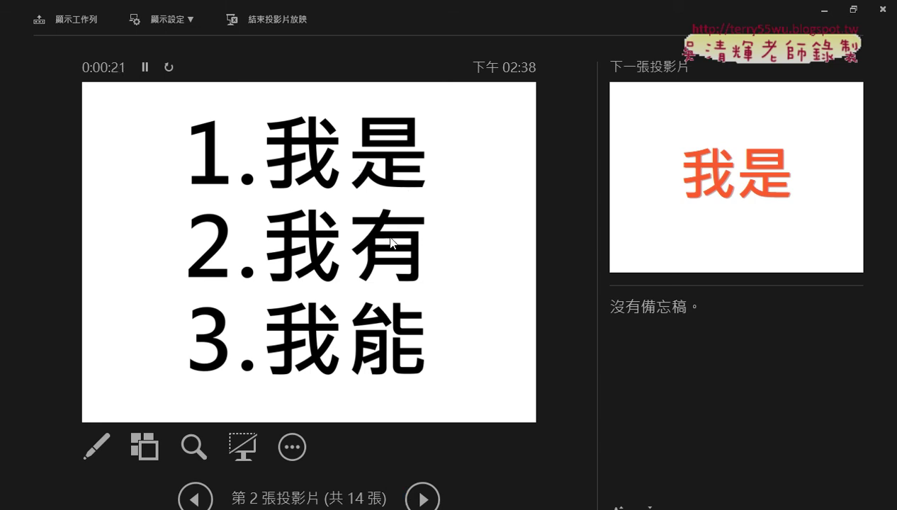
Advance through slides 3 我是 to 11 我能.
click(421, 498)
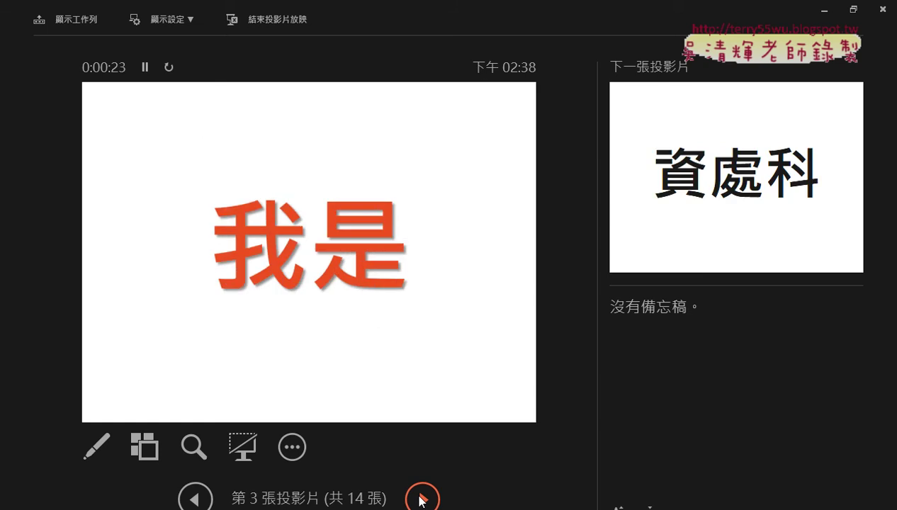
click(422, 499)
click(422, 499)
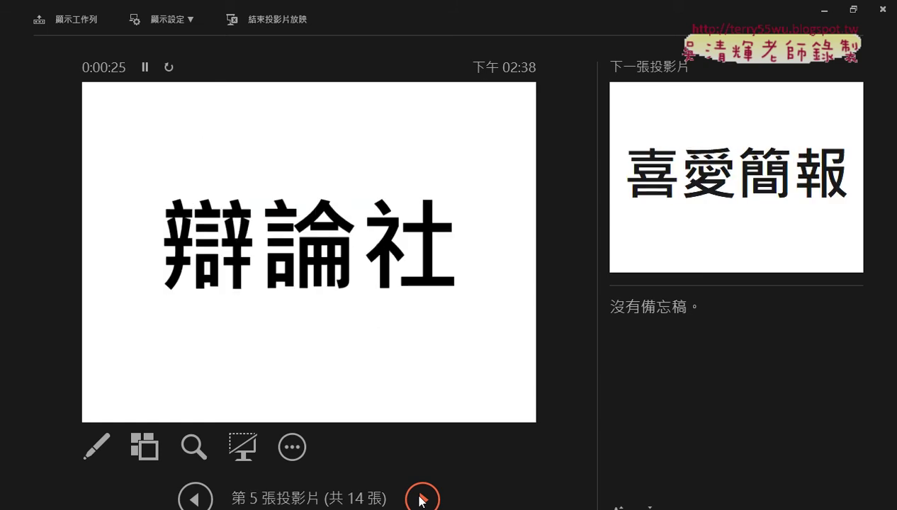
click(422, 499)
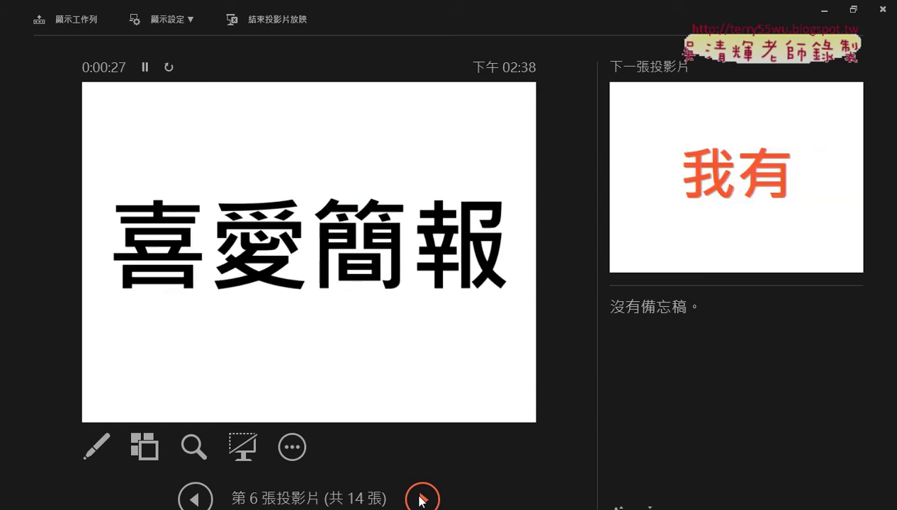
click(422, 499)
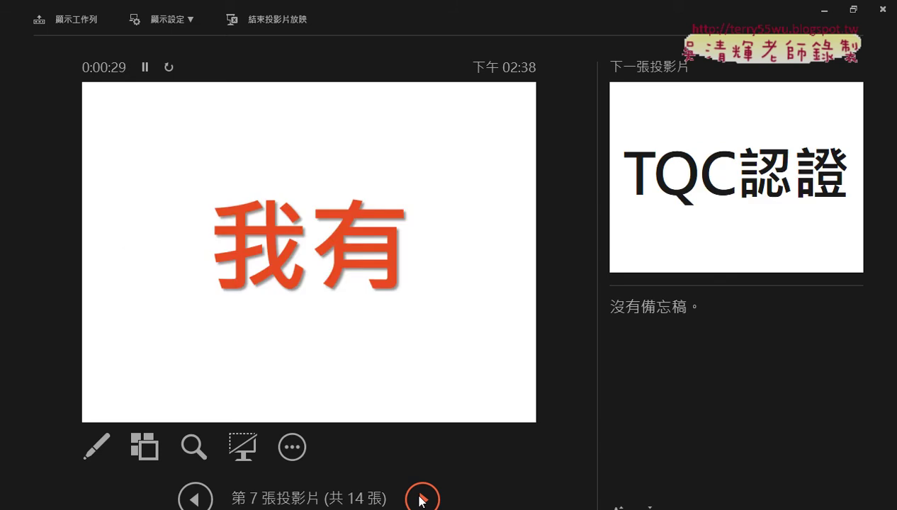
click(422, 499)
click(422, 499)
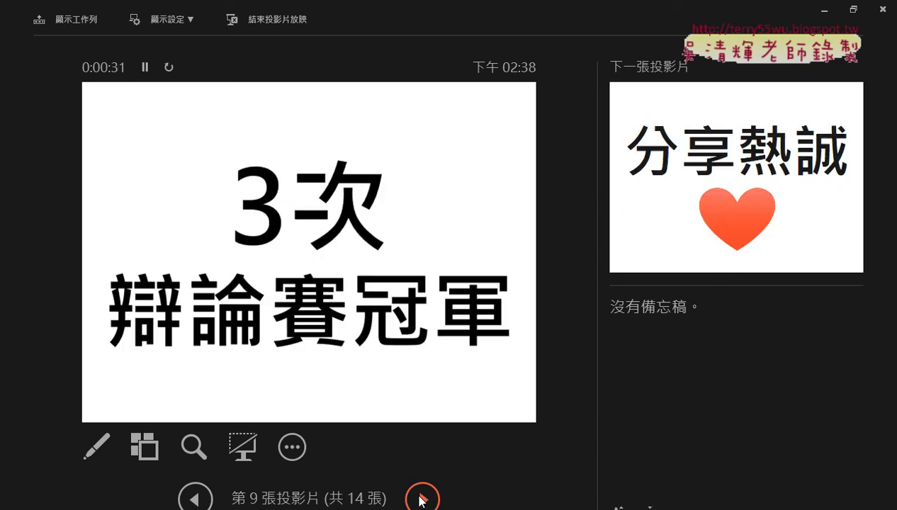
click(422, 498)
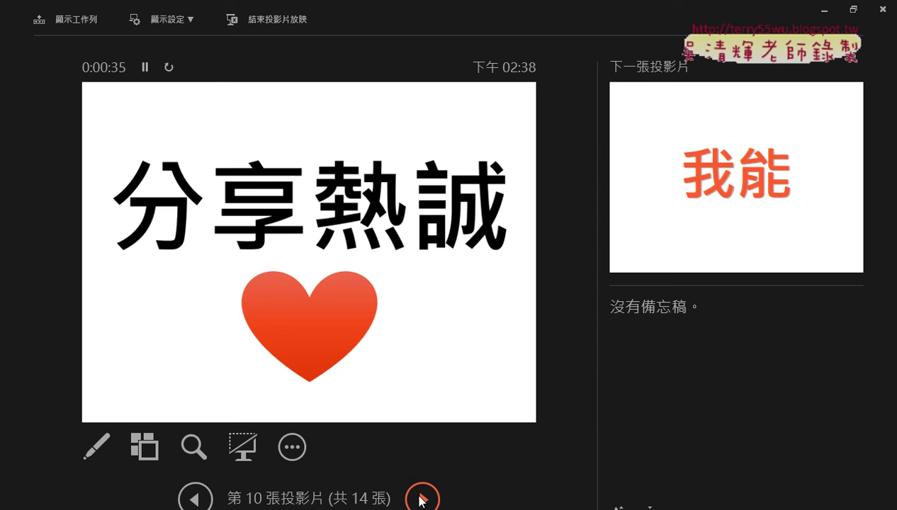
click(422, 499)
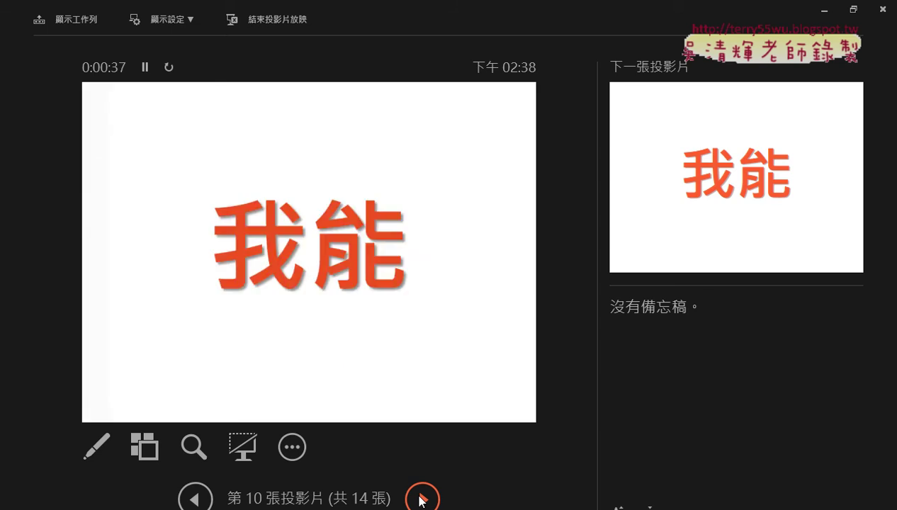
Play slides 12 中打速度, 13 圖像思考 and 14 創意表達 to the end of the show.
double_click(422, 499)
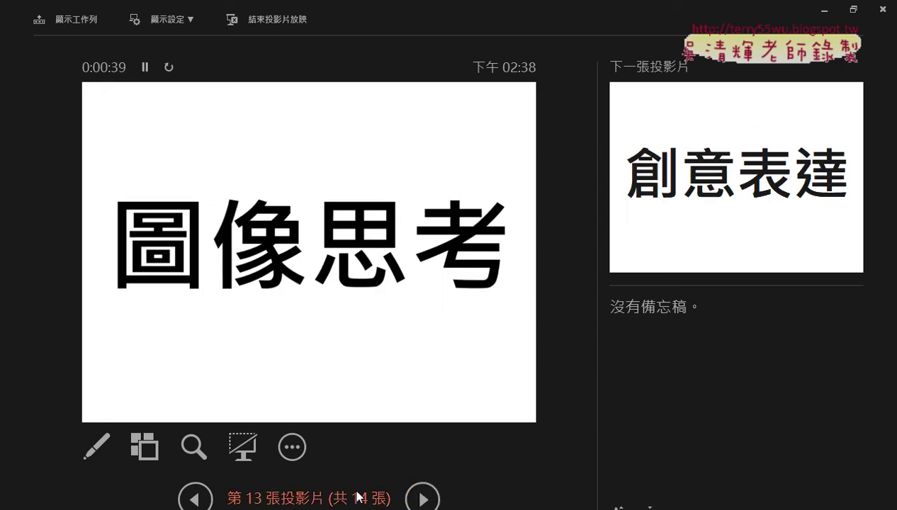
click(195, 498)
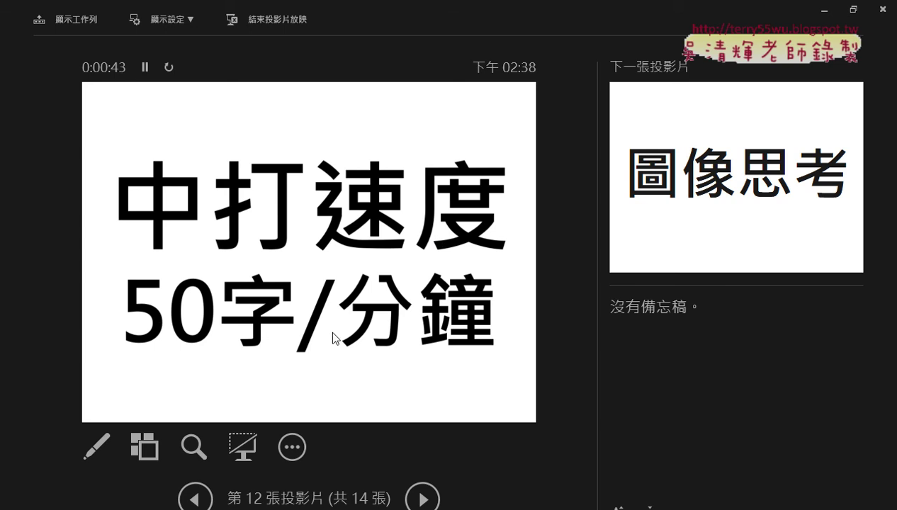
click(411, 500)
click(412, 500)
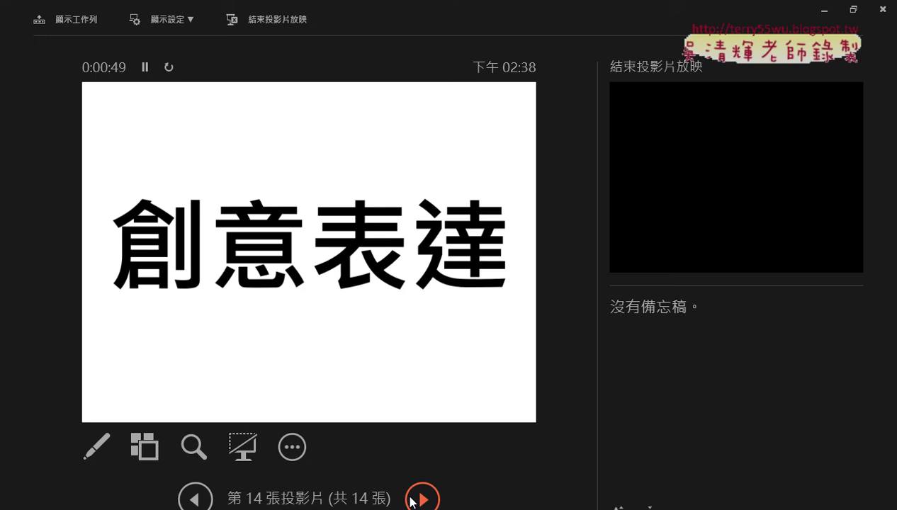
click(411, 500)
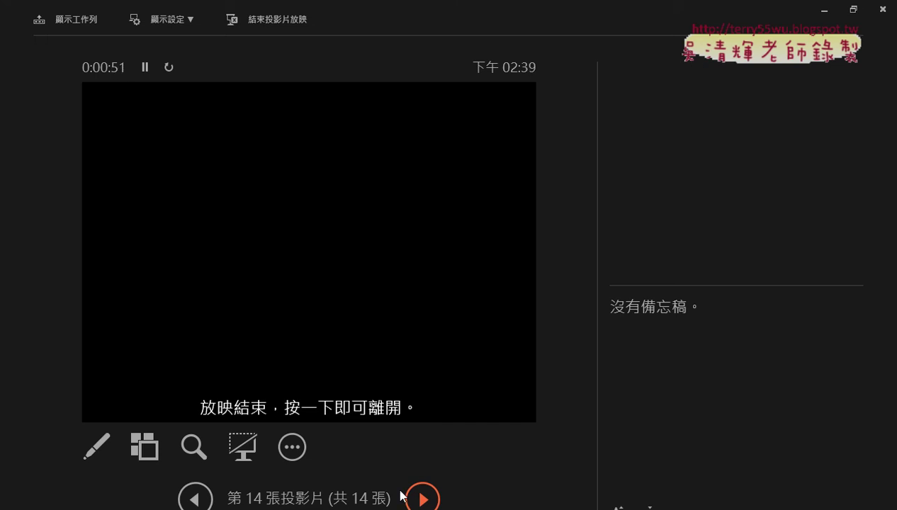
End the 102A slide show and return to Normal view at slide 1.
click(879, 10)
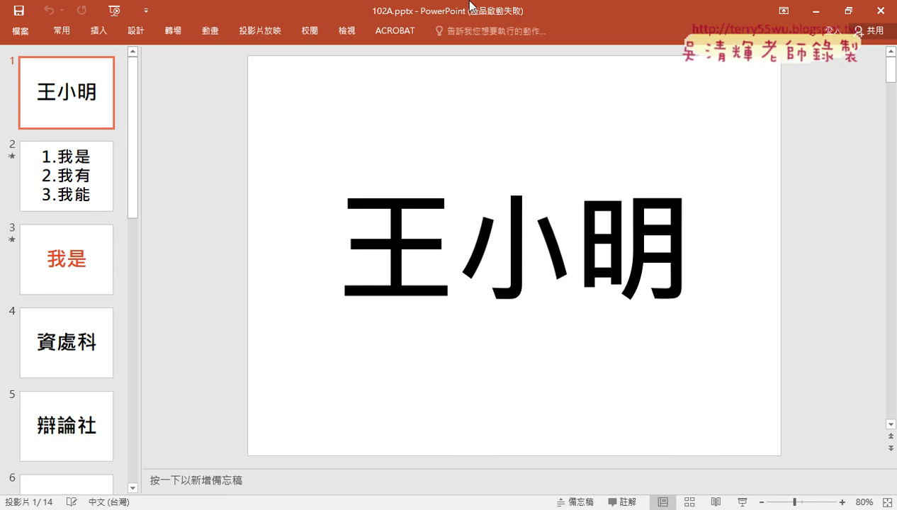
Review the question PDF and practice zip in the Google Drive course folder, then return to the local PDF.
click(816, 10)
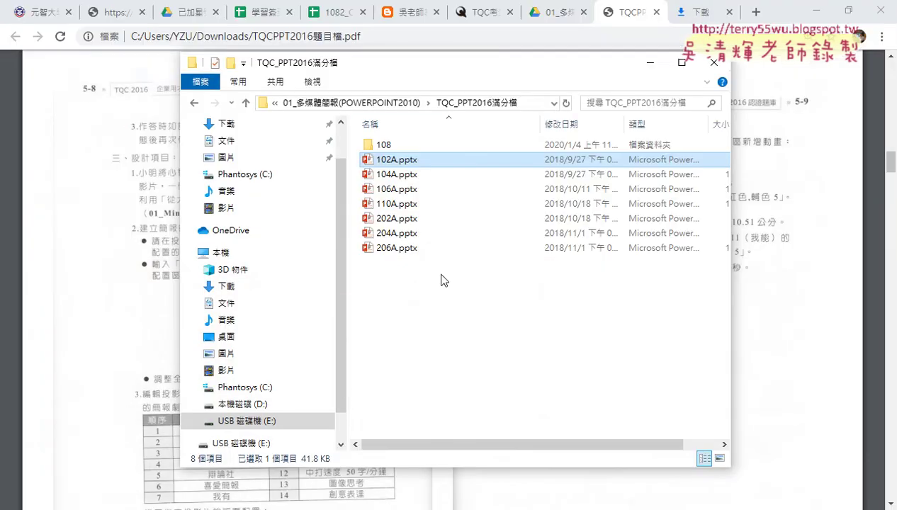
click(542, 12)
click(22, 71)
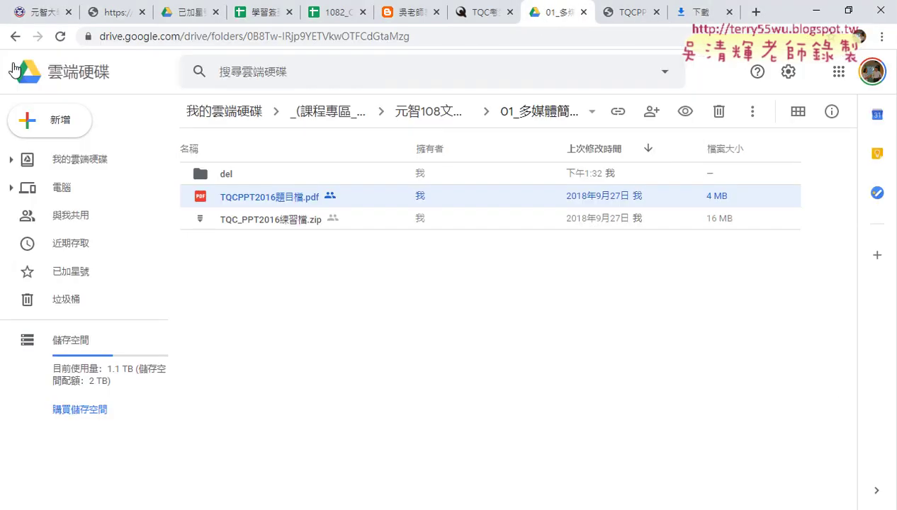
click(286, 221)
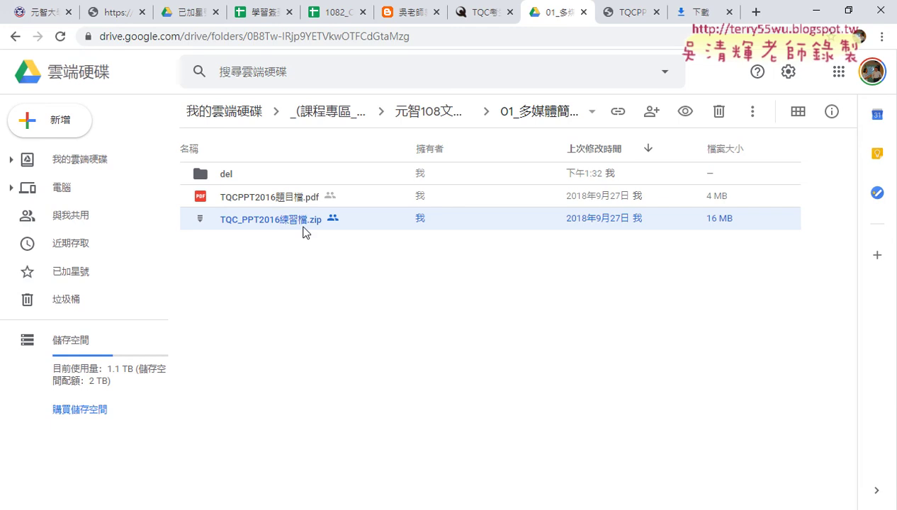
click(287, 203)
click(623, 12)
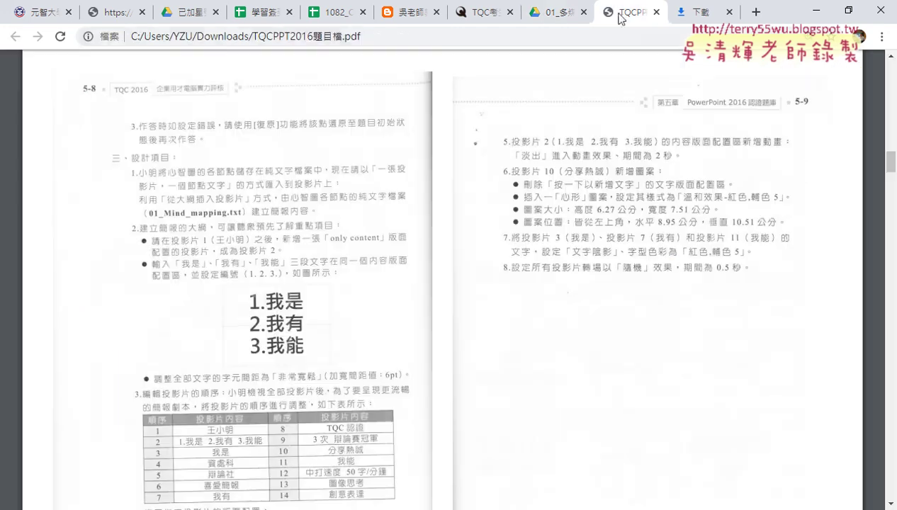